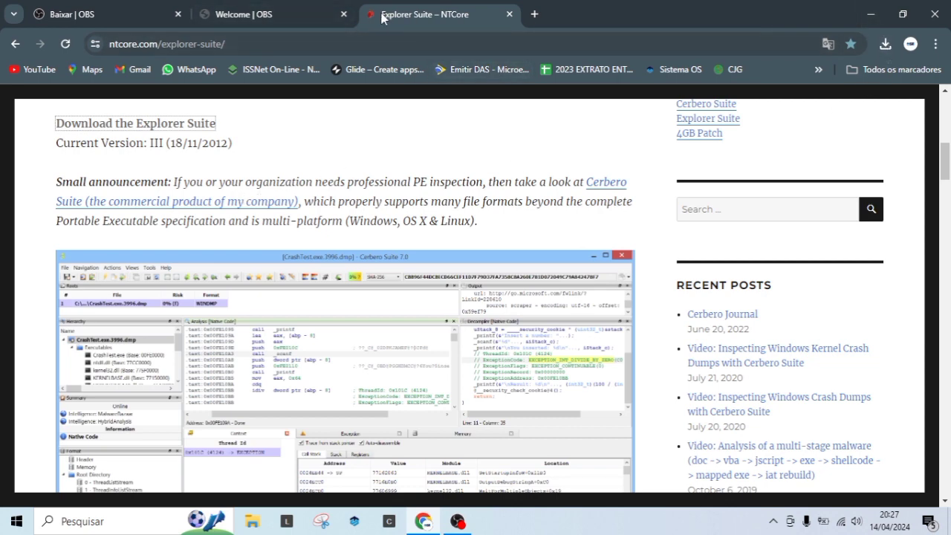
- Close the two OBS browser tabs and examine the Explorer Suite download page on ntcore.com
{"action": "left_click", "coordinate": [343, 14]}
{"action": "left_click", "coordinate": [178, 15]}
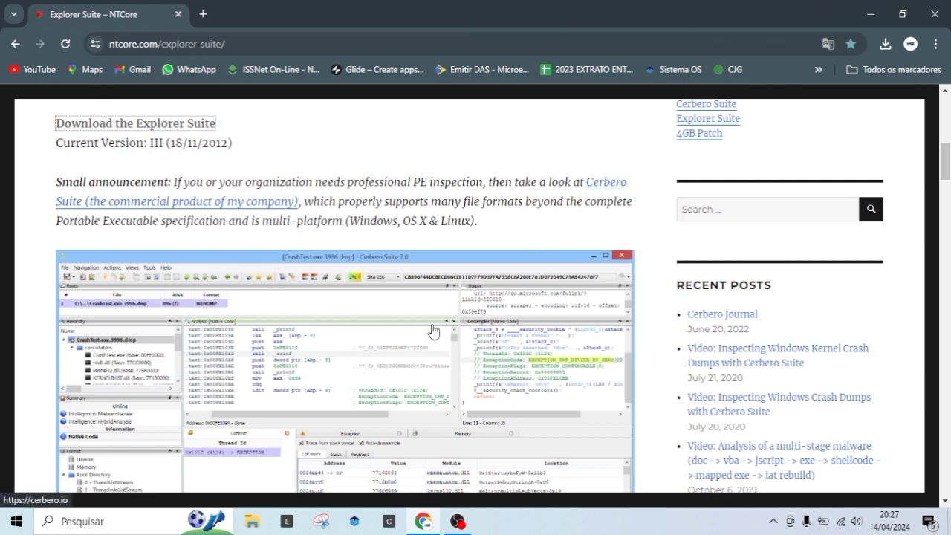
{"action": "scroll", "coordinate": [507, 317], "scroll_direction": "up", "scroll_amount": 1}
{"action": "scroll", "coordinate": [508, 317], "scroll_direction": "up", "scroll_amount": 2}
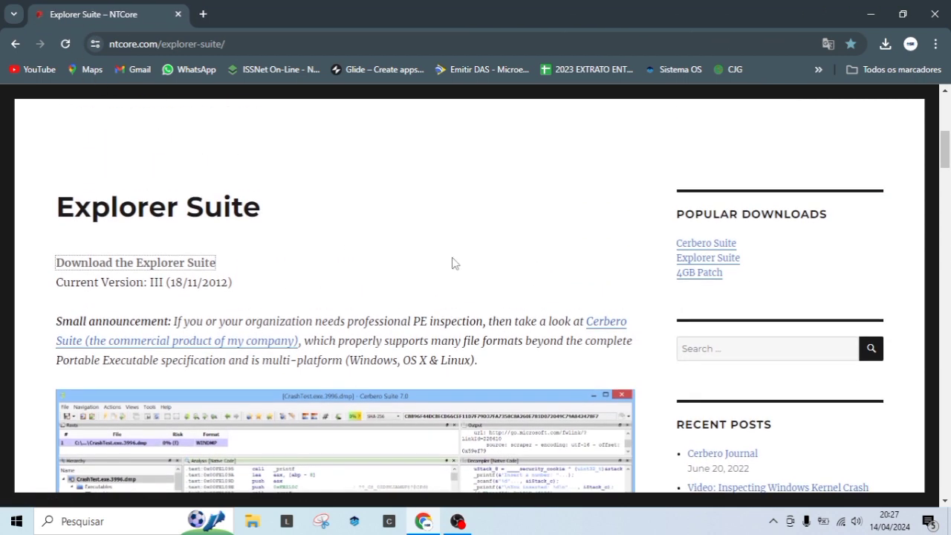
{"action": "scroll", "coordinate": [212, 260], "scroll_direction": "down", "scroll_amount": 2}
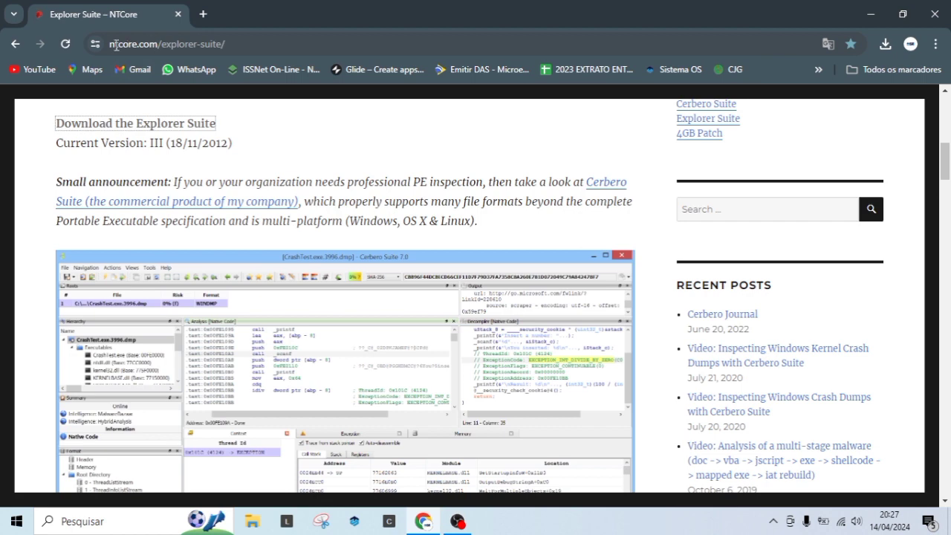
{"action": "scroll", "coordinate": [282, 232], "scroll_direction": "up", "scroll_amount": 1}
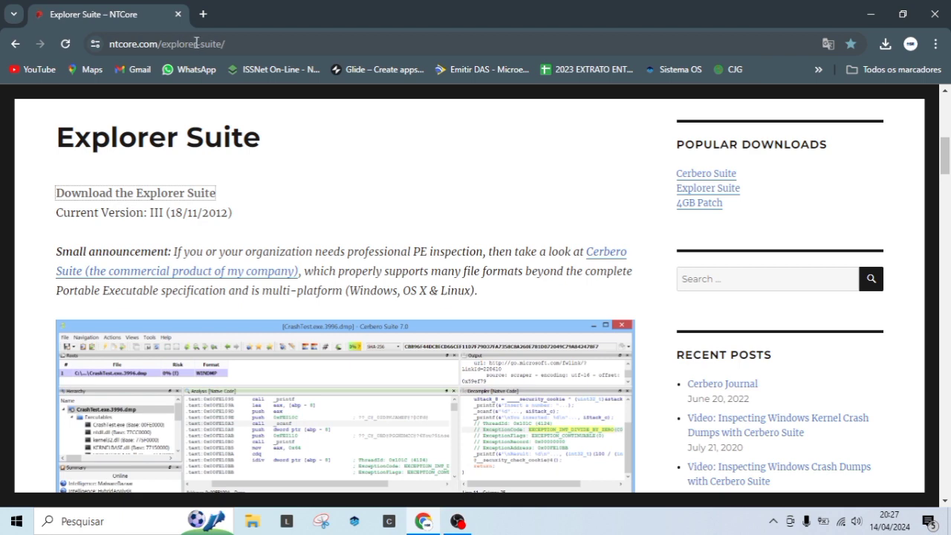
{"action": "left_click", "coordinate": [158, 194]}
{"action": "left_click", "coordinate": [870, 21]}
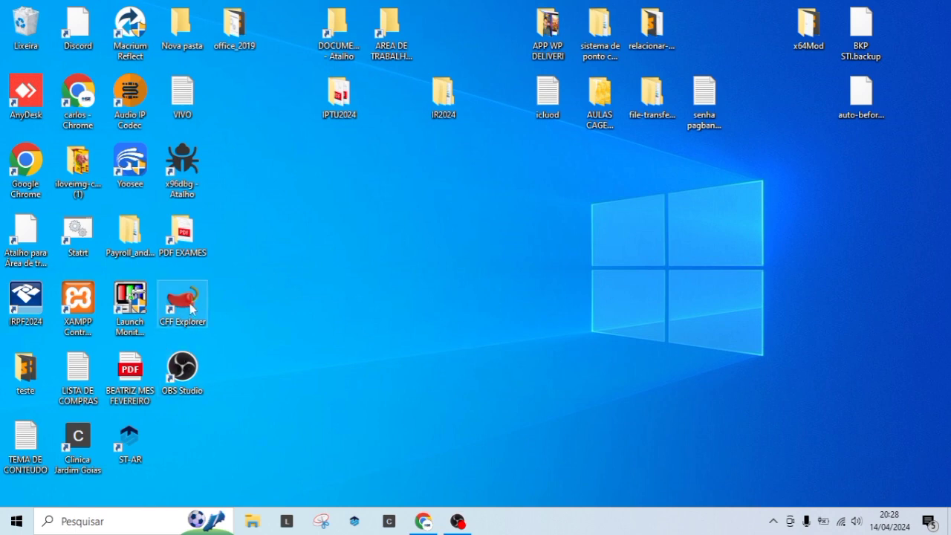
- Look inside the GrayWolf by SuPijote BoomBang folder in Downloads
{"action": "double_click", "coordinate": [29, 33]}
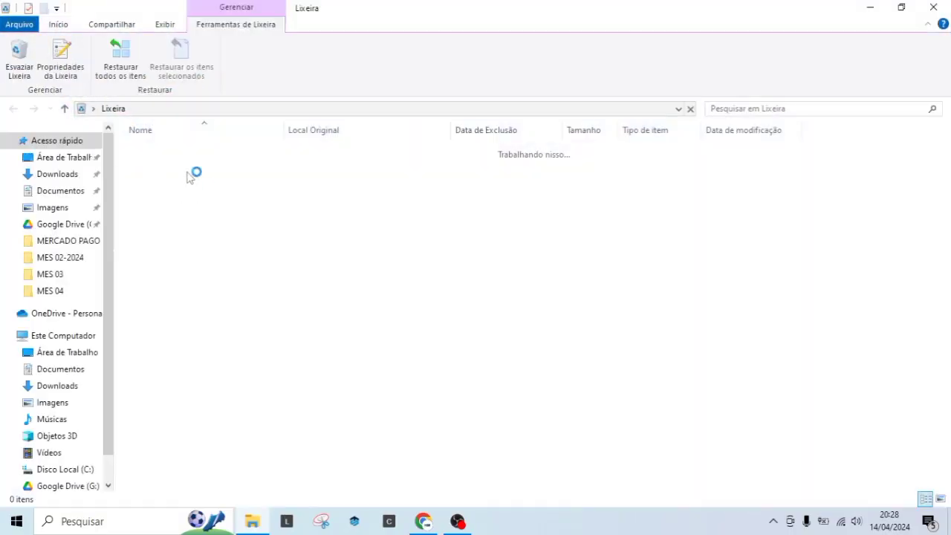
{"action": "left_click", "coordinate": [70, 175]}
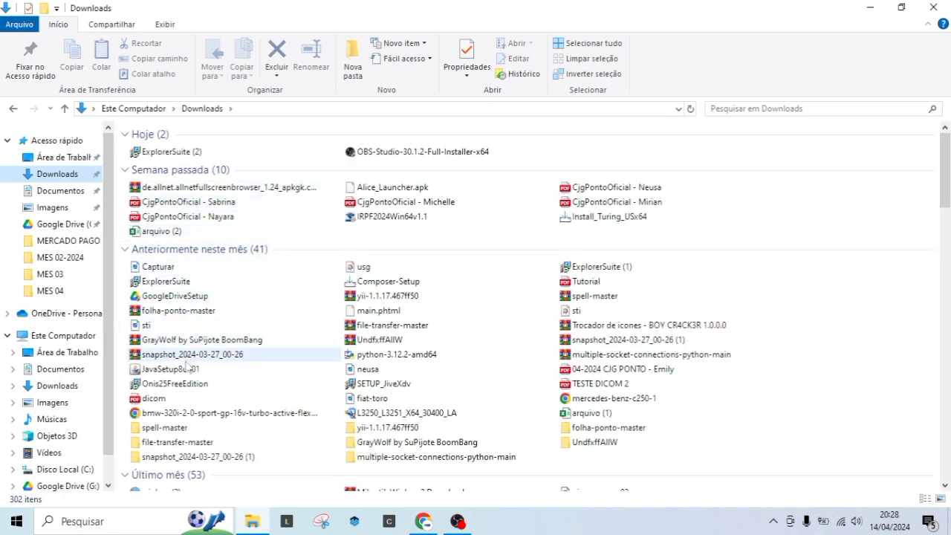
{"action": "left_click", "coordinate": [386, 444]}
{"action": "double_click", "coordinate": [394, 446]}
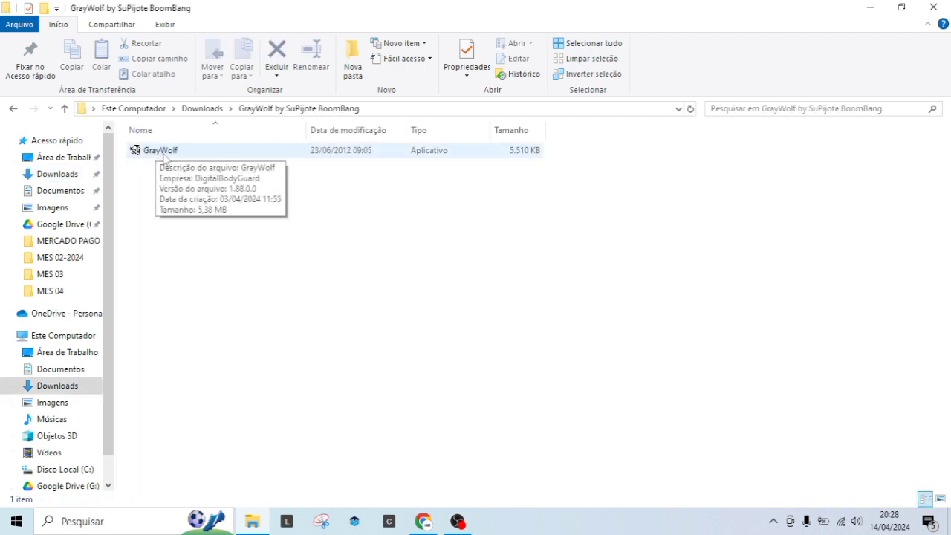
{"action": "left_click", "coordinate": [15, 109]}
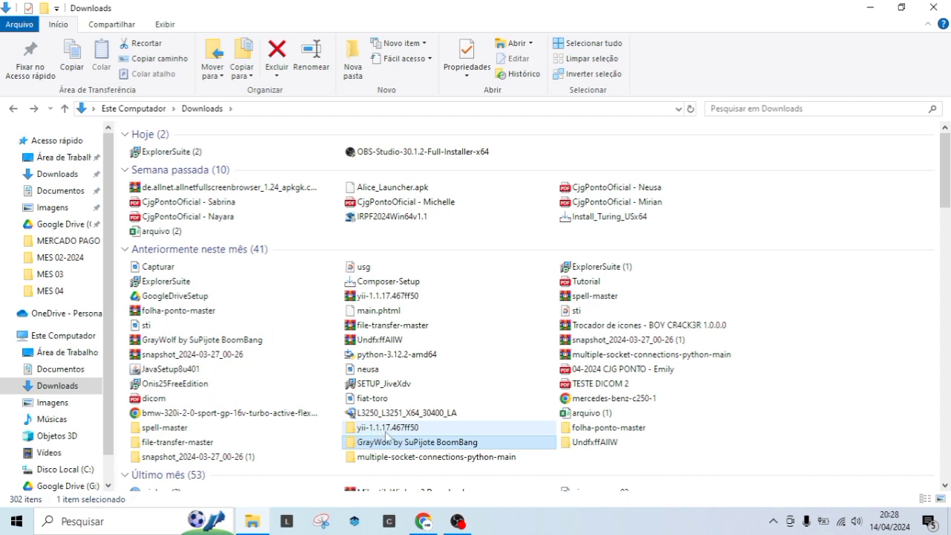
- Examine the contents of the UndfxffAllW folder in Downloads, including its KEYGEN subfolder
{"action": "left_click", "coordinate": [578, 449]}
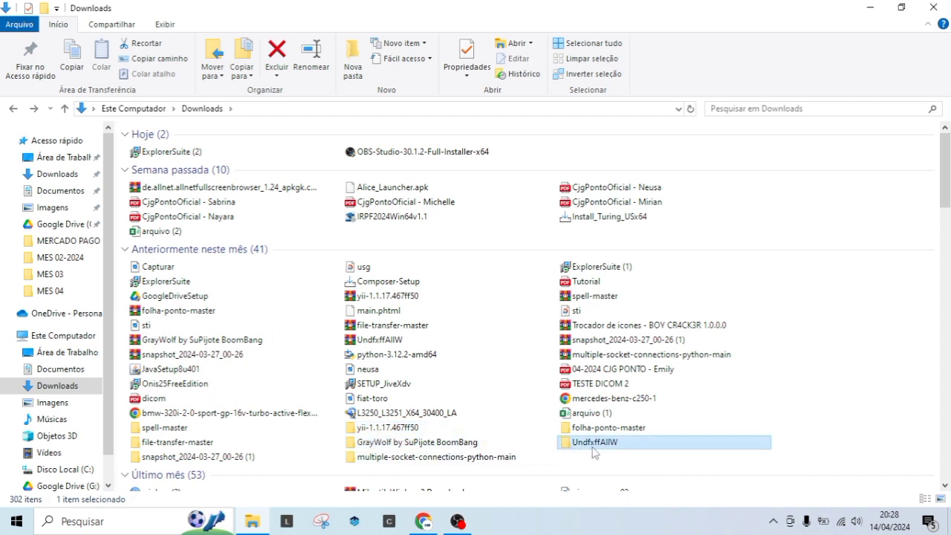
{"action": "double_click", "coordinate": [595, 449]}
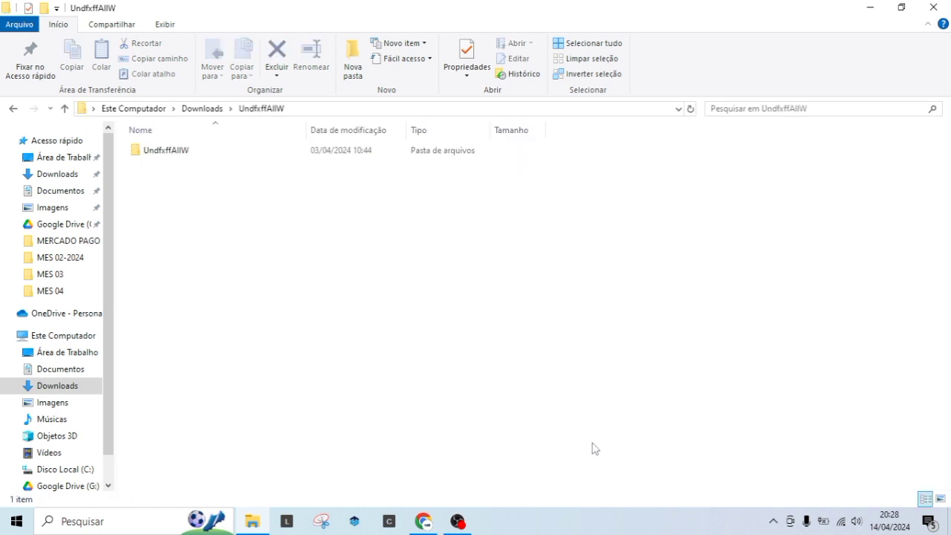
{"action": "double_click", "coordinate": [150, 153]}
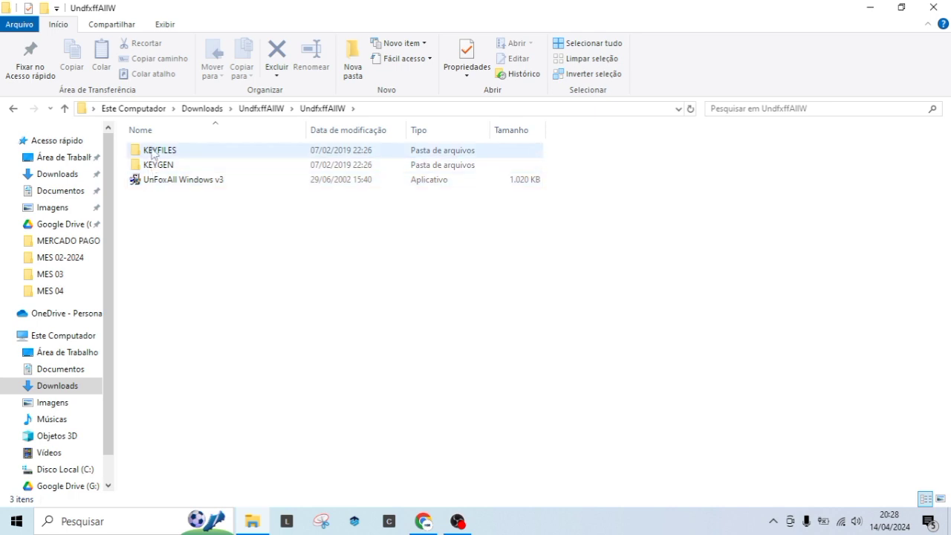
{"action": "left_click", "coordinate": [156, 168]}
{"action": "double_click", "coordinate": [156, 168]}
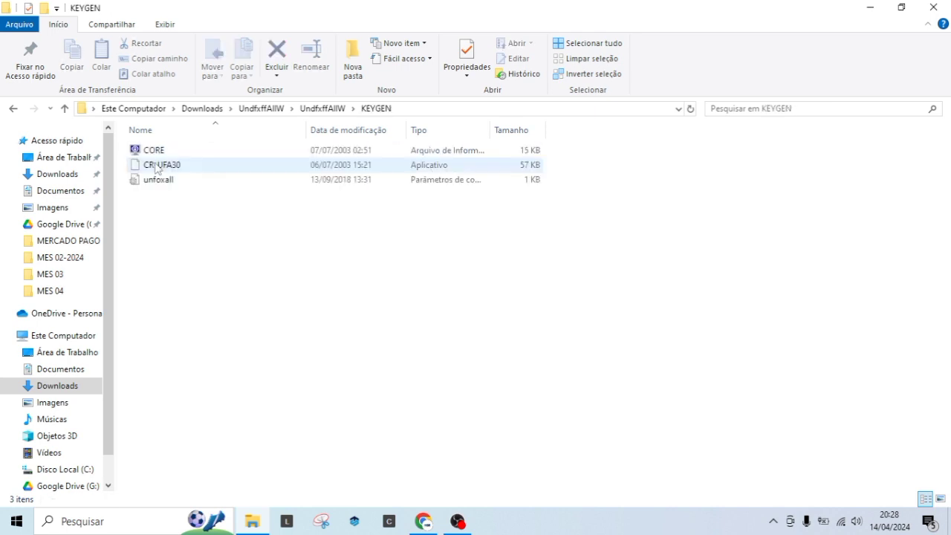
{"action": "left_click", "coordinate": [65, 109]}
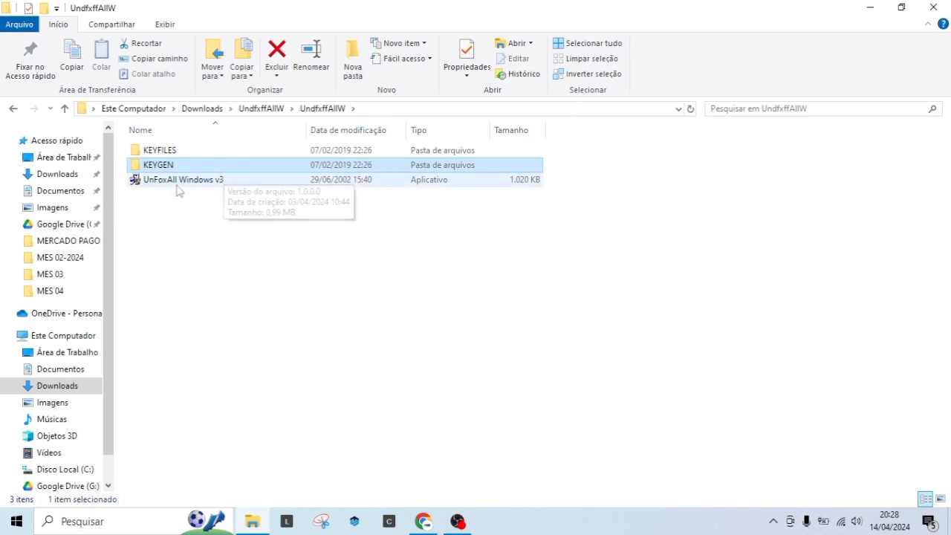
{"action": "left_click", "coordinate": [162, 154]}
{"action": "left_click", "coordinate": [932, 8]}
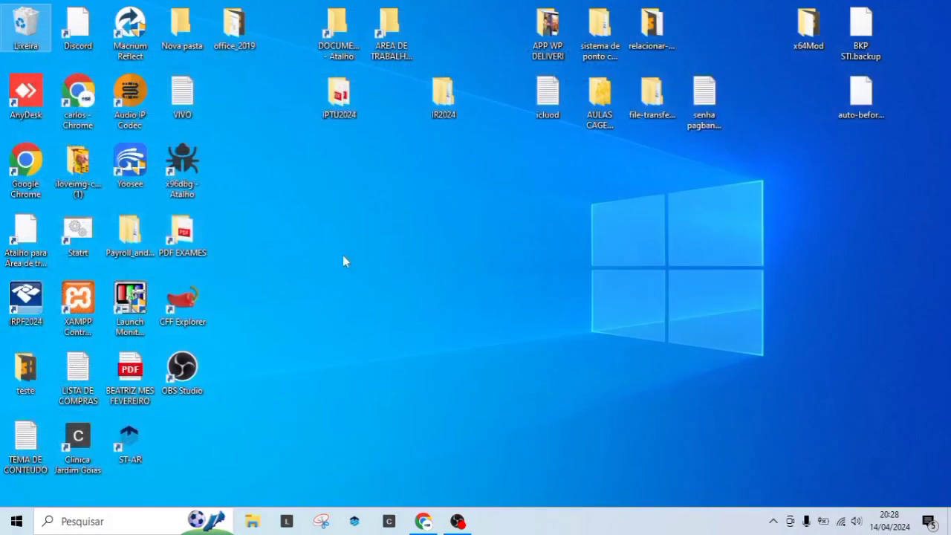
- Open the file location of the Audio IP Codec desktop shortcut from its properties
{"action": "double_click", "coordinate": [180, 304]}
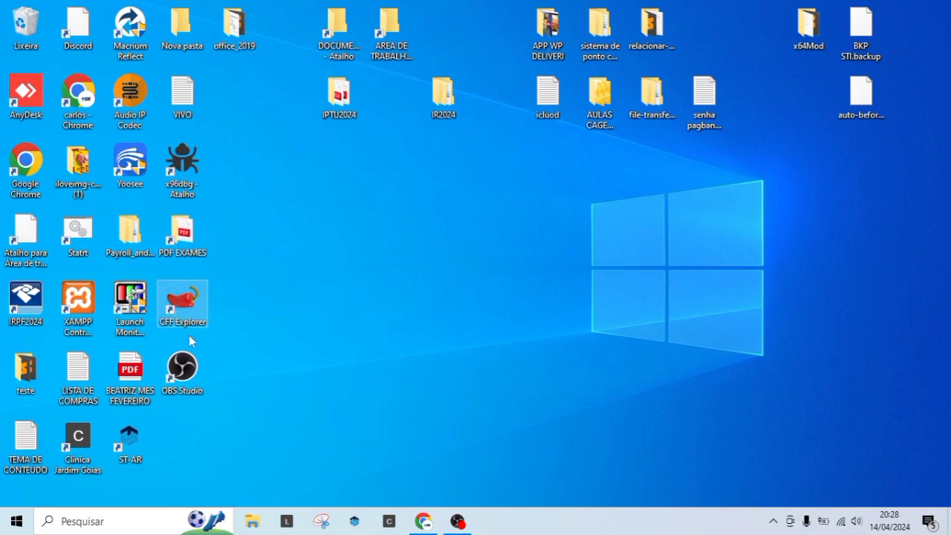
{"action": "left_click", "coordinate": [126, 124]}
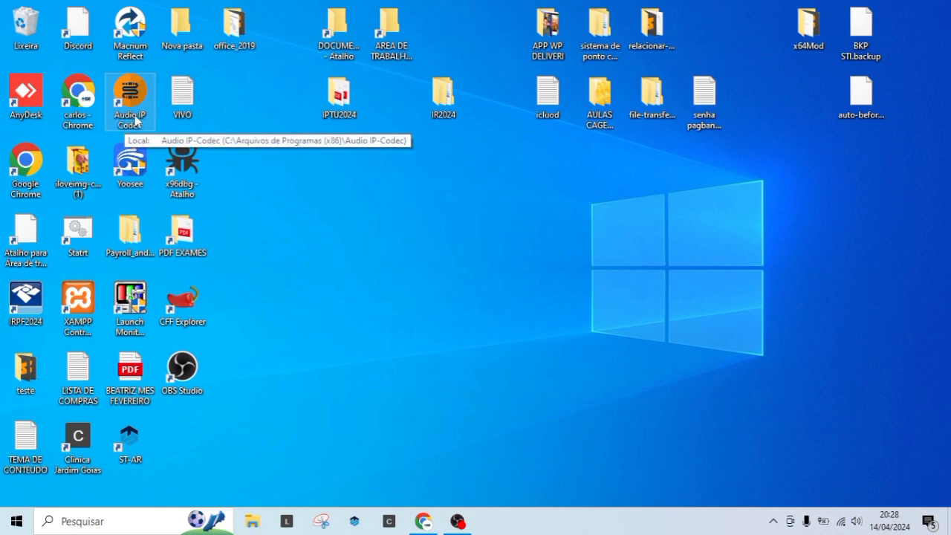
{"action": "right_click", "coordinate": [132, 96]}
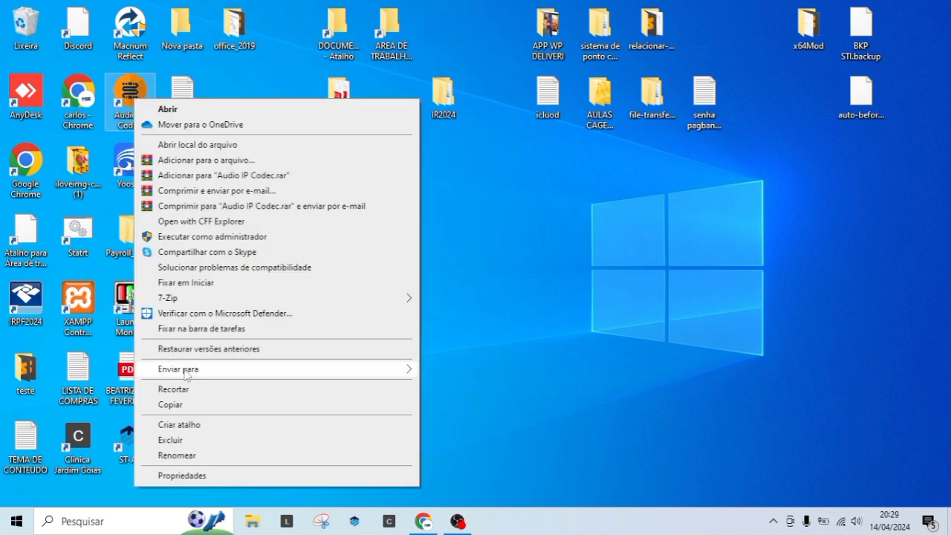
{"action": "left_click", "coordinate": [191, 479]}
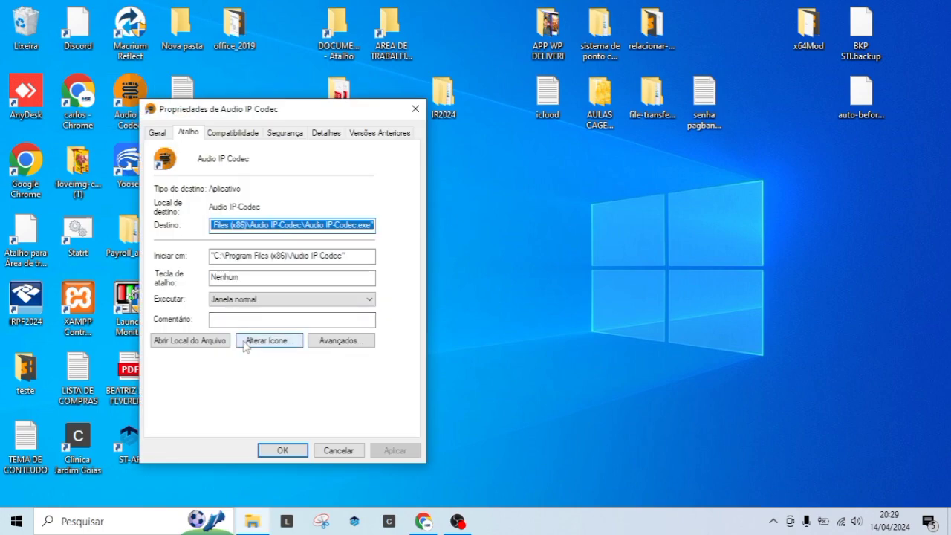
{"action": "left_click", "coordinate": [182, 343]}
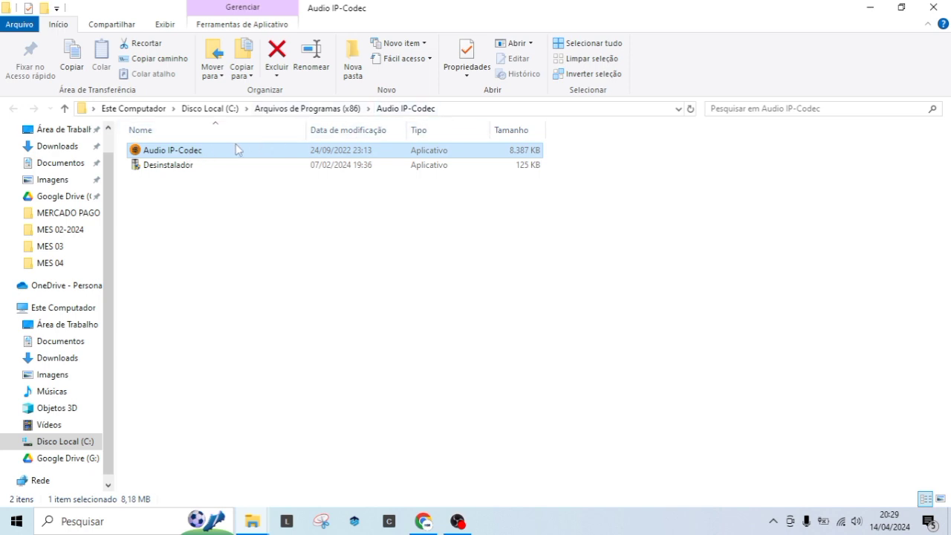
- Copy the Audio IP-Codec program folder's path, then clear the folder window and shortcut properties off the desktop
{"action": "left_click", "coordinate": [457, 111]}
{"action": "key", "text": "ctrl+c"}
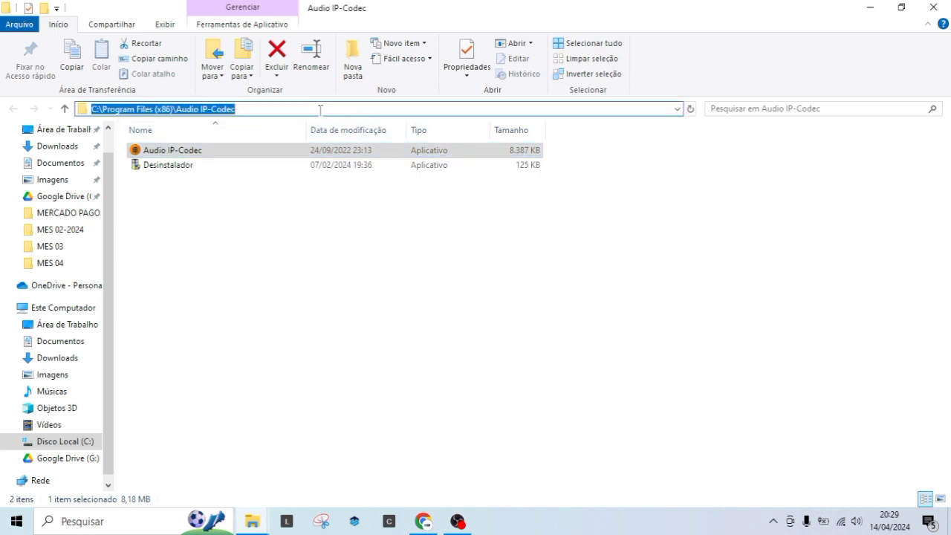
{"action": "right_click", "coordinate": [227, 110]}
{"action": "left_click", "coordinate": [275, 155]}
{"action": "left_click", "coordinate": [869, 8]}
{"action": "left_click", "coordinate": [416, 109]}
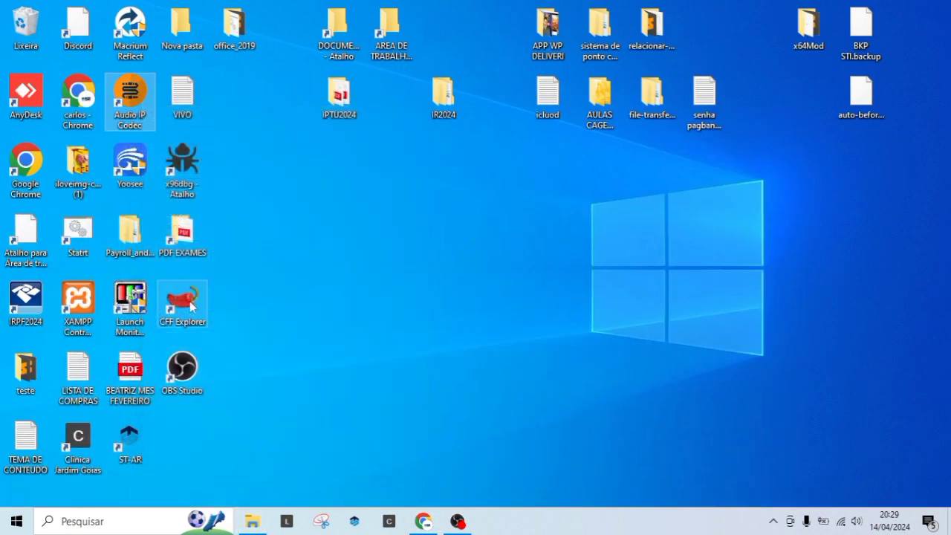
- Launch CFF Explorer and bring up its dialog for opening a file
{"action": "double_click", "coordinate": [190, 297]}
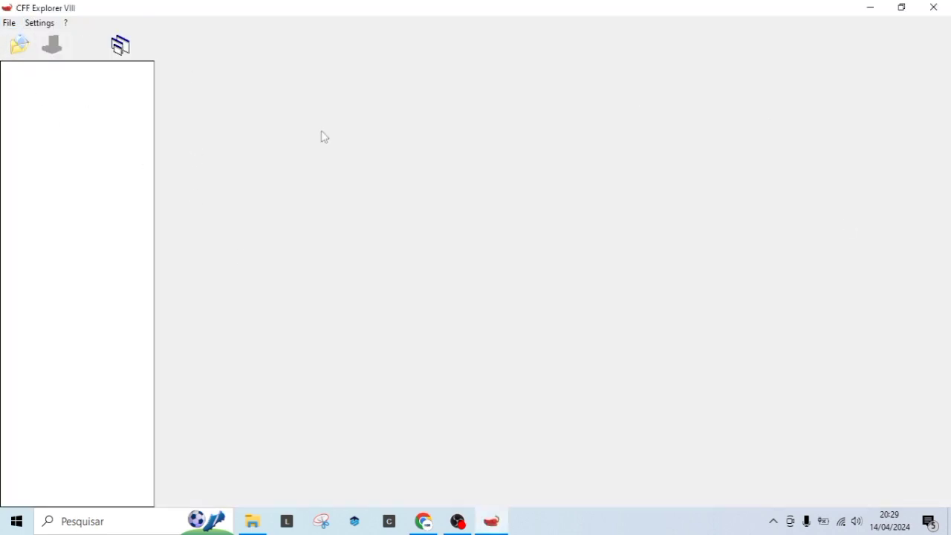
{"action": "left_click", "coordinate": [8, 23]}
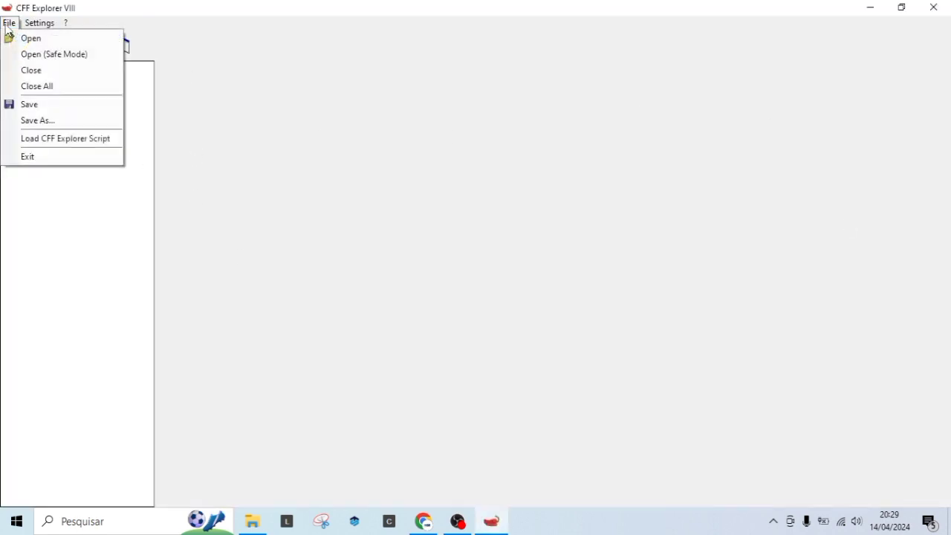
{"action": "left_click", "coordinate": [31, 38]}
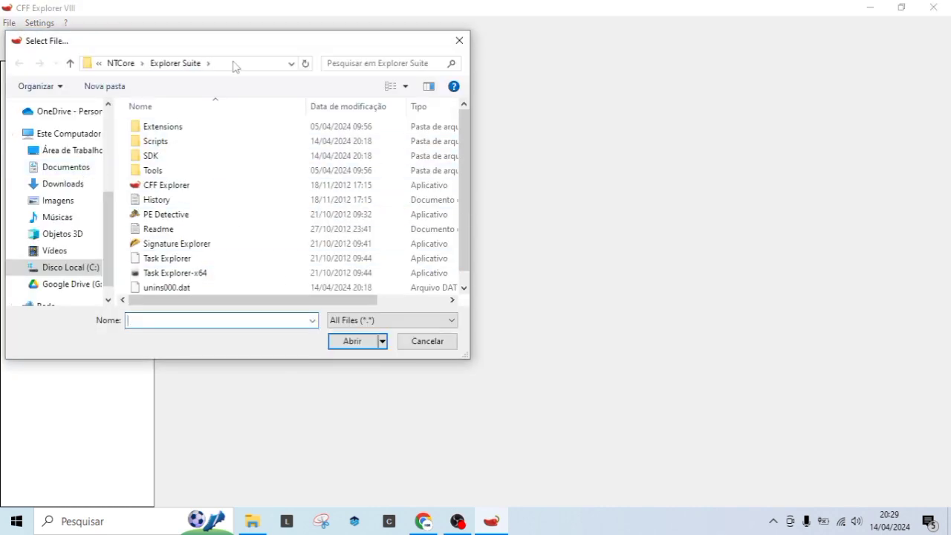
- Try to switch the file dialog to the pasted path C:\Program Files (x86)\Audio IP-Codec
{"action": "left_click", "coordinate": [234, 63]}
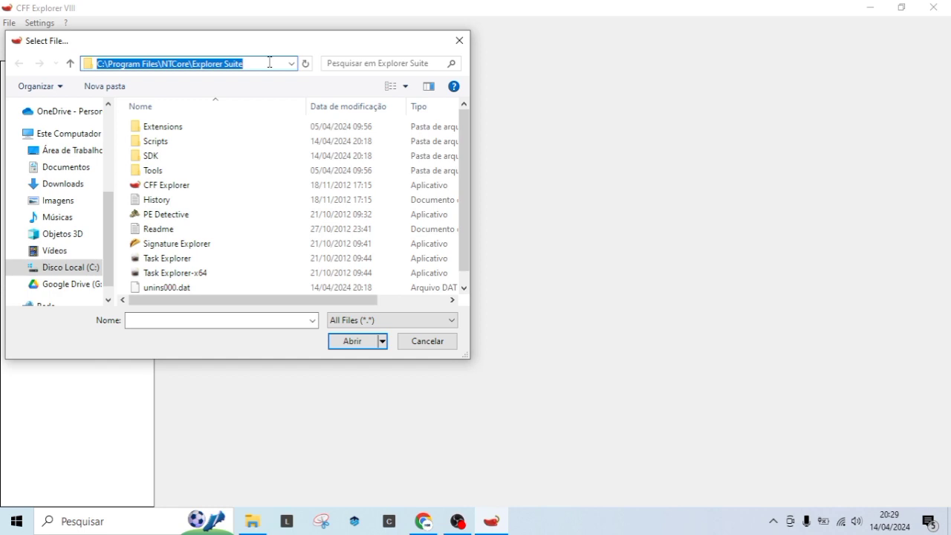
{"action": "key", "text": "ctrl+v"}
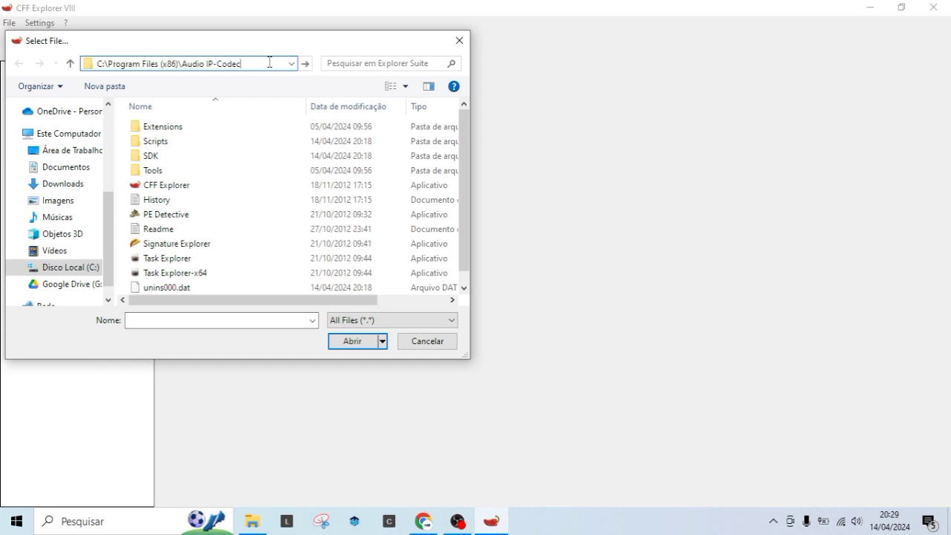
{"action": "left_click", "coordinate": [350, 340]}
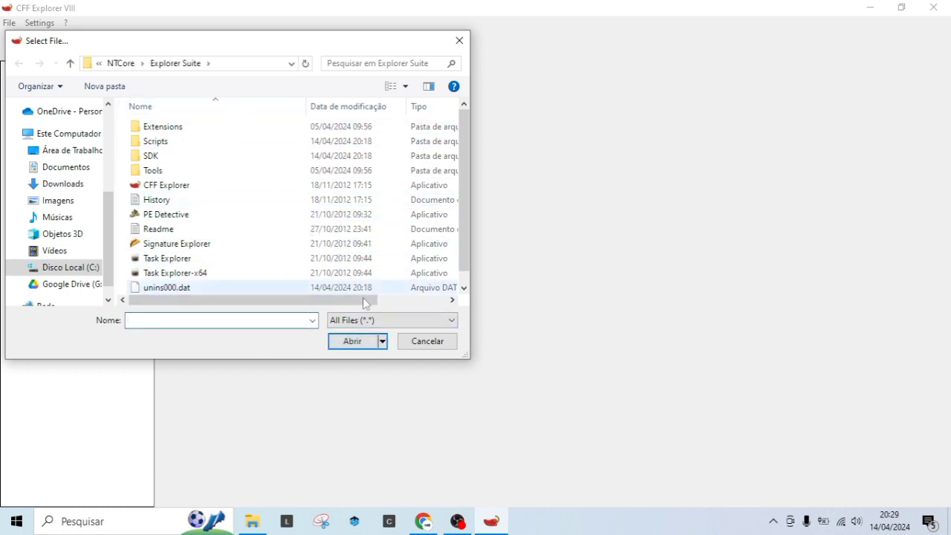
- Go to the C:\Program Files (x86)\Audio IP-Codec folder in the file dialog and open the Audio IP-Codec application
{"action": "left_click", "coordinate": [236, 63]}
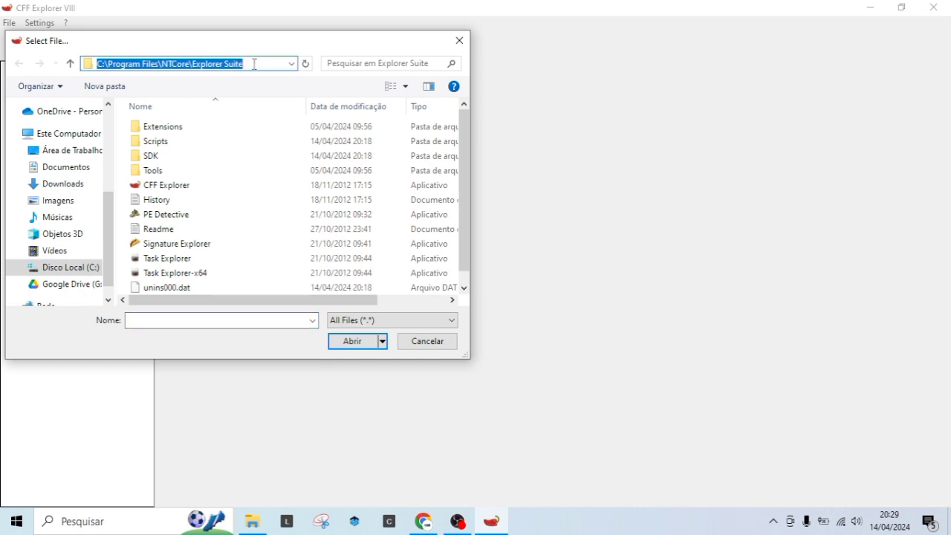
{"action": "key", "text": "ctrl+v"}
{"action": "key", "text": "Return"}
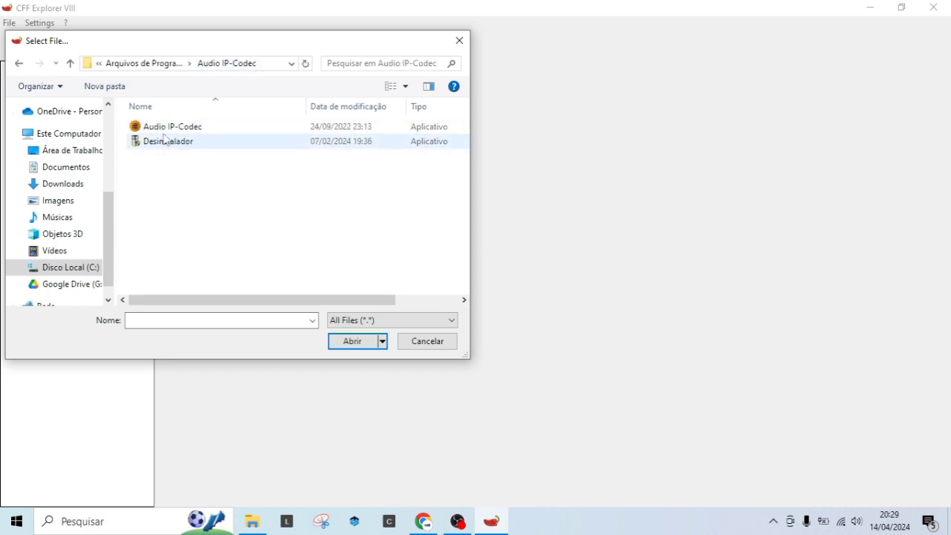
{"action": "left_click", "coordinate": [184, 132]}
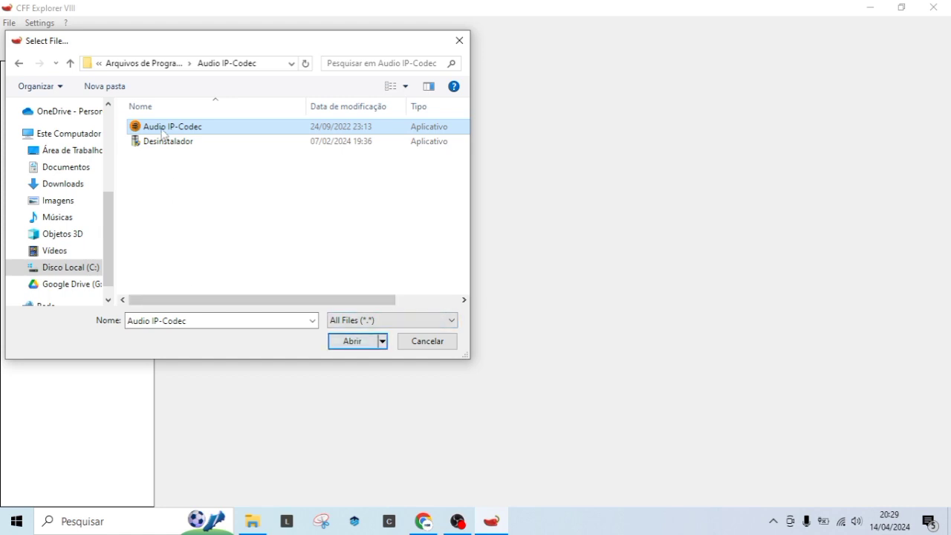
{"action": "left_click", "coordinate": [333, 340]}
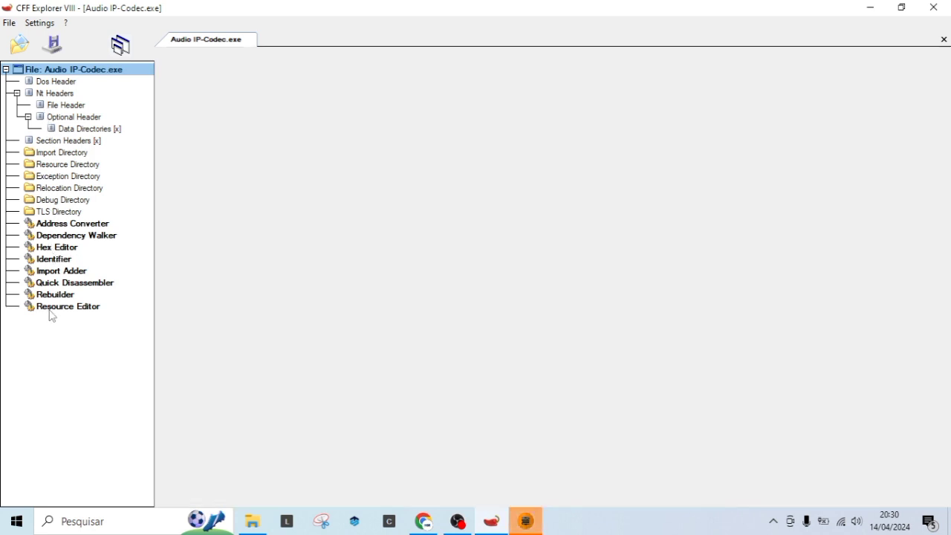
- Show the first icon resource, 1 - [lang:1046], of Audio IP-Codec.exe in the Resource Editor
{"action": "left_click", "coordinate": [51, 309]}
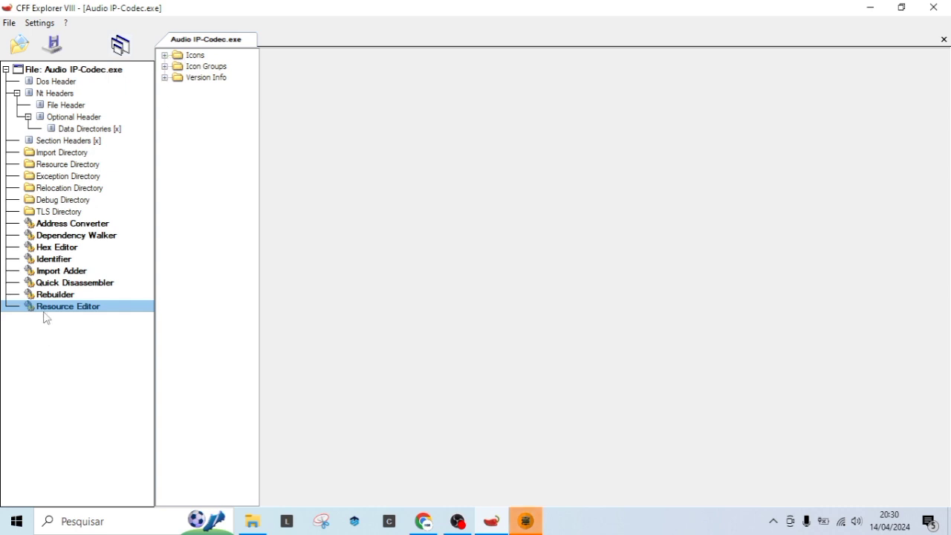
{"action": "left_click", "coordinate": [164, 57]}
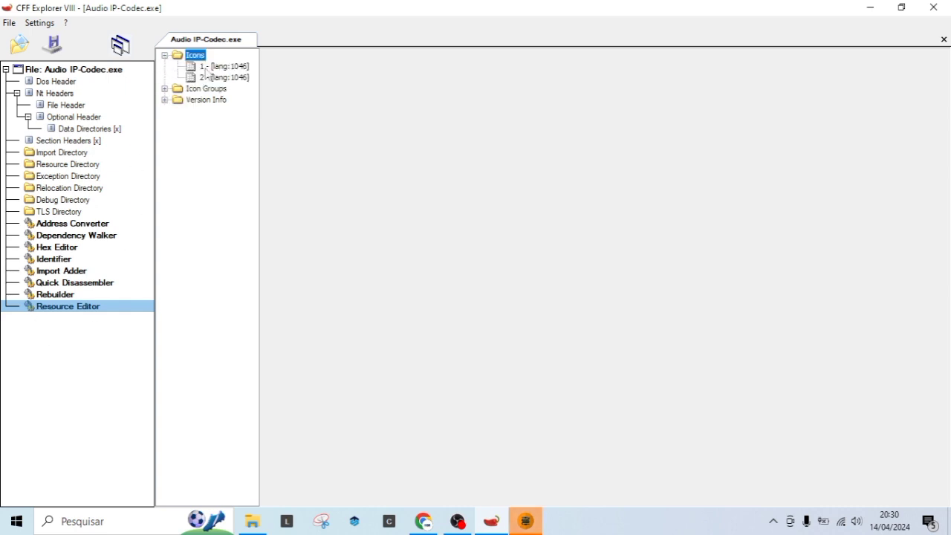
{"action": "left_click", "coordinate": [209, 67]}
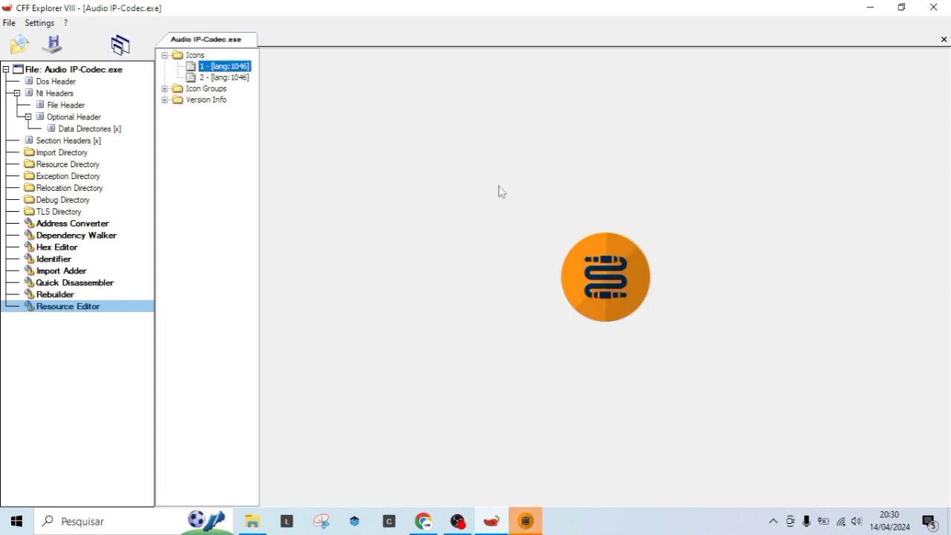
- Show the second icon resource, 2 - [lang:1046], and compare it with the icon of the running Audio IP Codec window
{"action": "left_click", "coordinate": [220, 77]}
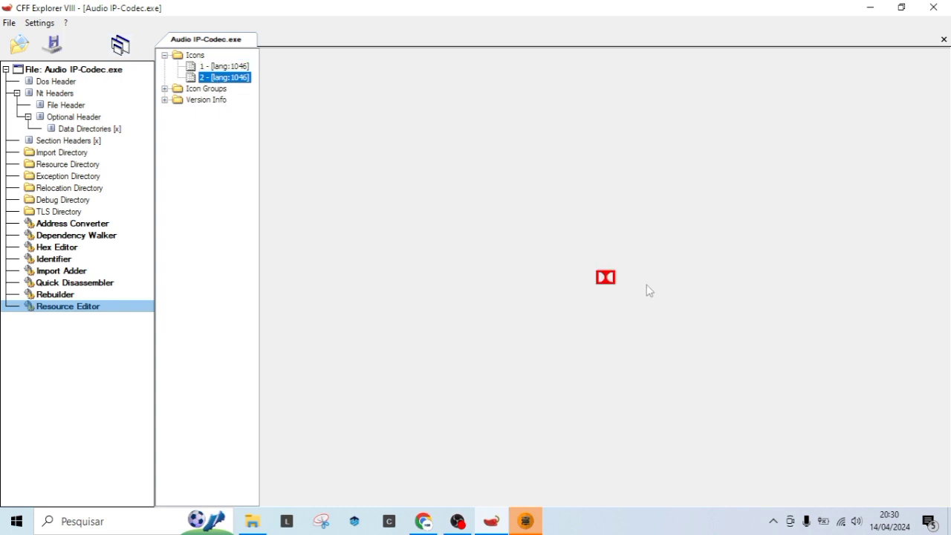
{"action": "left_click", "coordinate": [462, 519]}
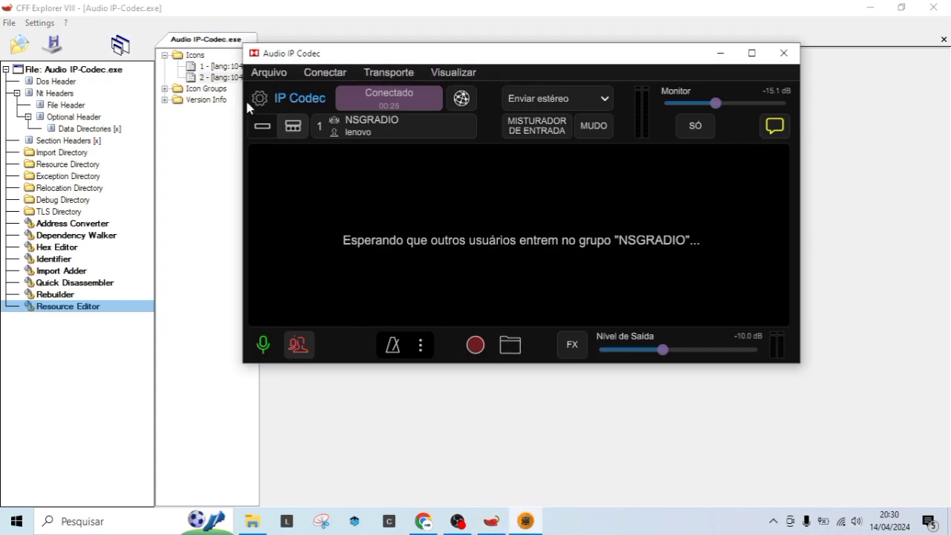
{"action": "left_click", "coordinate": [859, 142]}
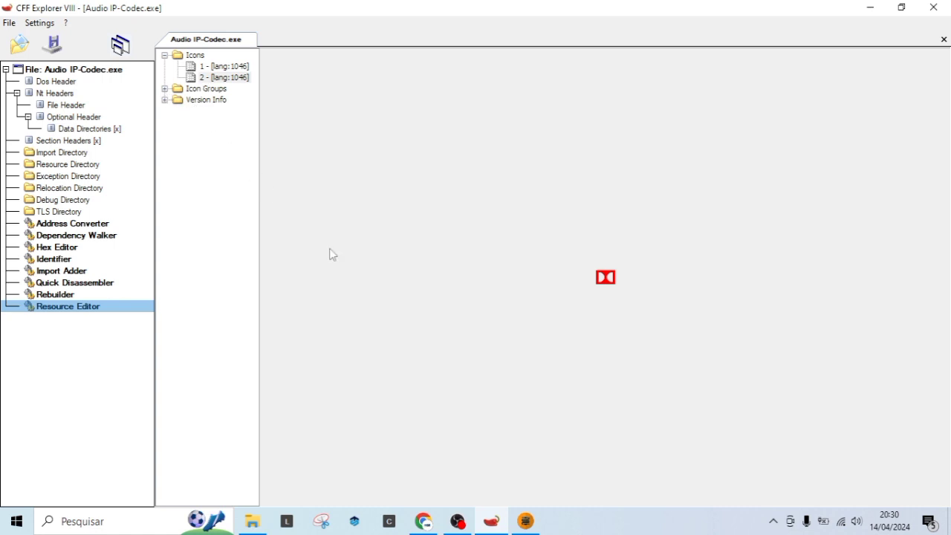
- Examine the IDI_ICON1 and IDI_ICON2 icon groups and the version info resource of Audio IP-Codec.exe
{"action": "left_click", "coordinate": [165, 89]}
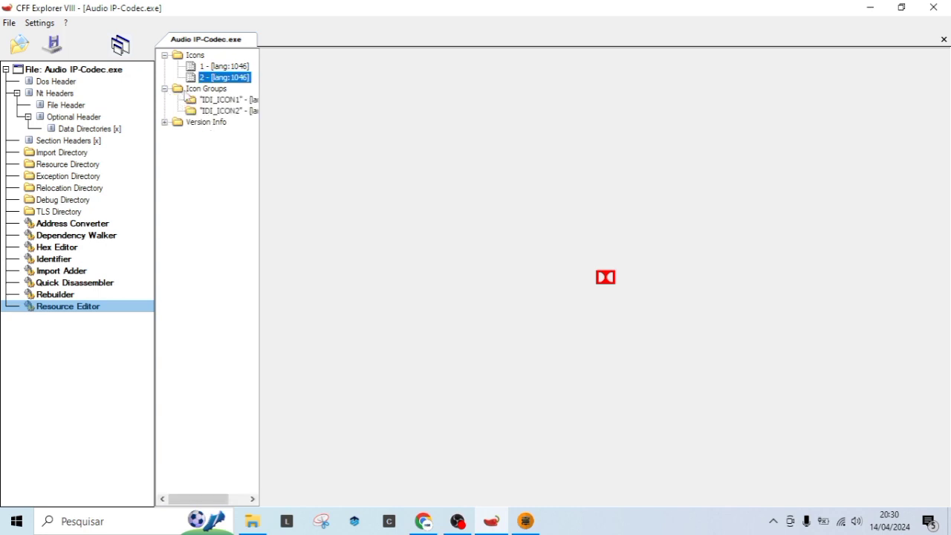
{"action": "left_click", "coordinate": [194, 100]}
{"action": "left_click", "coordinate": [225, 111]}
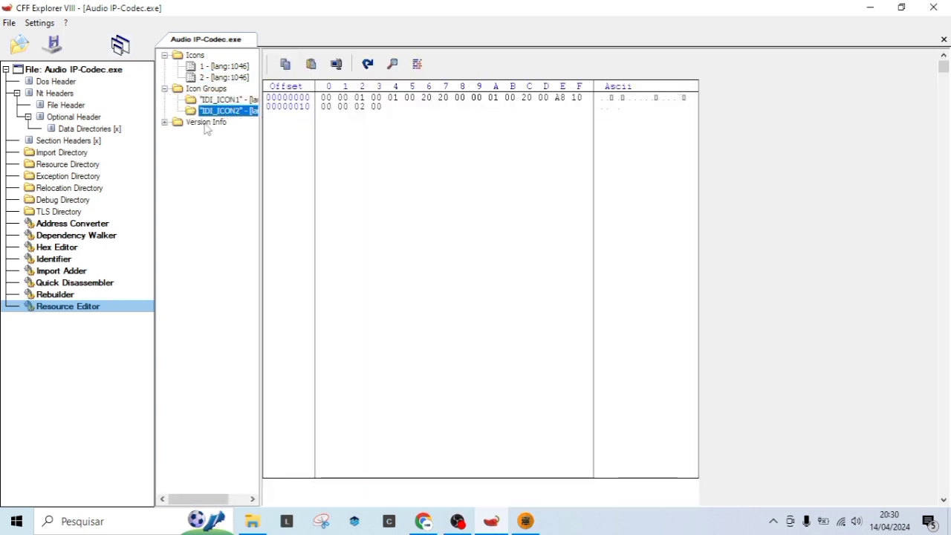
{"action": "left_click", "coordinate": [165, 122]}
{"action": "left_click", "coordinate": [212, 134]}
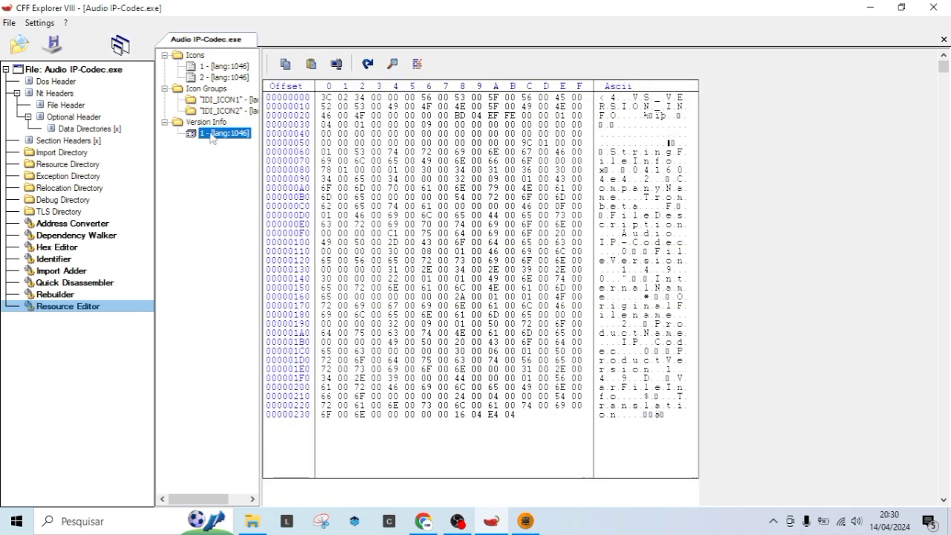
{"action": "left_click", "coordinate": [199, 123]}
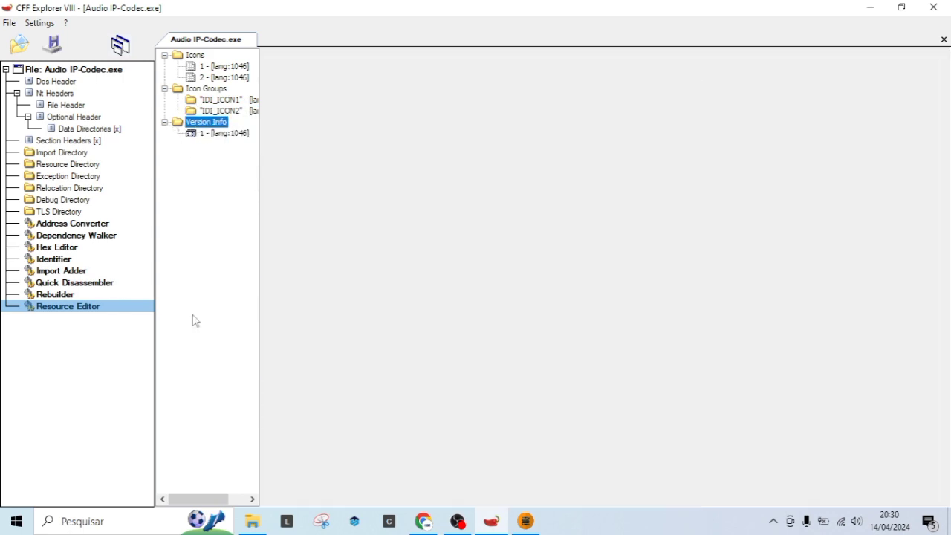
- Look through the executable's other tools and directories, from the Rebuilder and Hex Editor to the TLS, Relocation, Resource and Import directories
{"action": "left_click", "coordinate": [46, 295]}
{"action": "left_click", "coordinate": [47, 283]}
{"action": "left_click", "coordinate": [55, 271]}
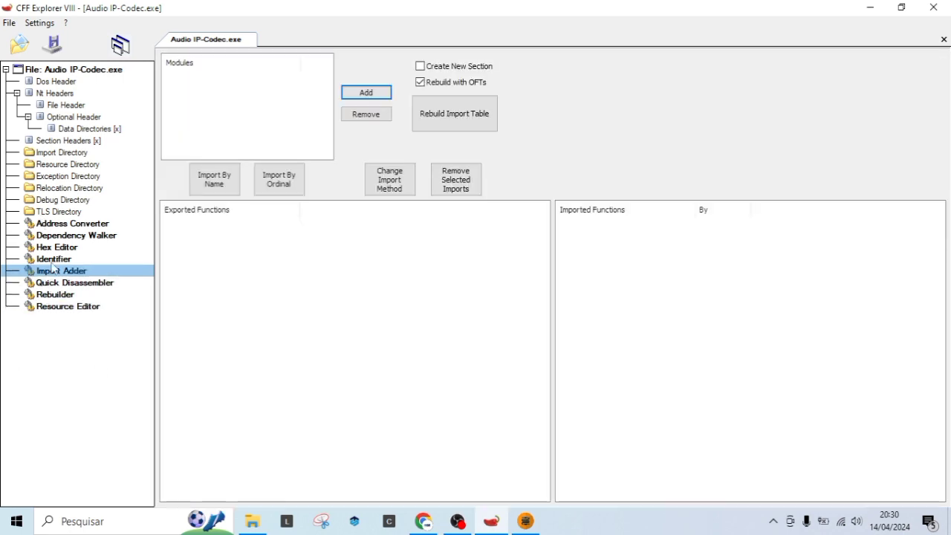
{"action": "left_click", "coordinate": [59, 256]}
{"action": "left_click", "coordinate": [58, 248]}
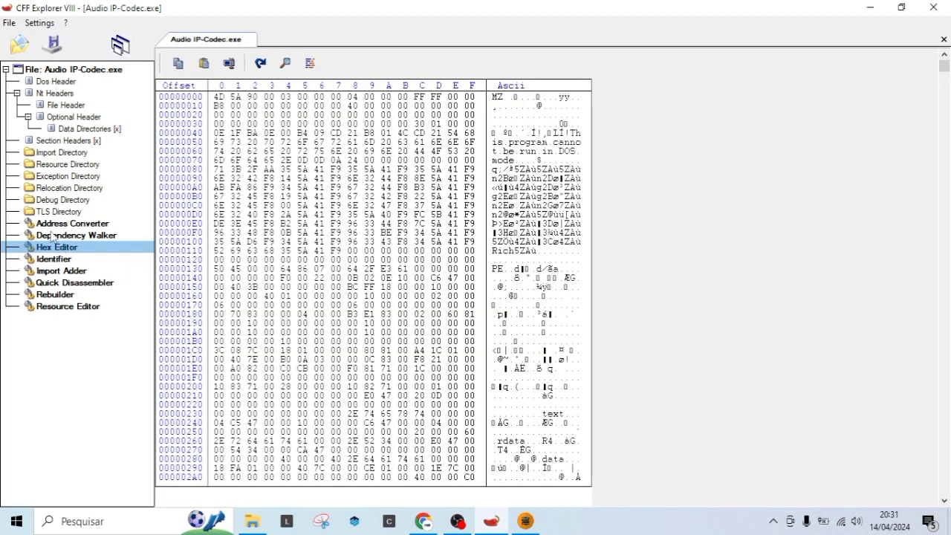
{"action": "left_click", "coordinate": [53, 235]}
{"action": "left_click", "coordinate": [51, 224]}
{"action": "left_click", "coordinate": [49, 213]}
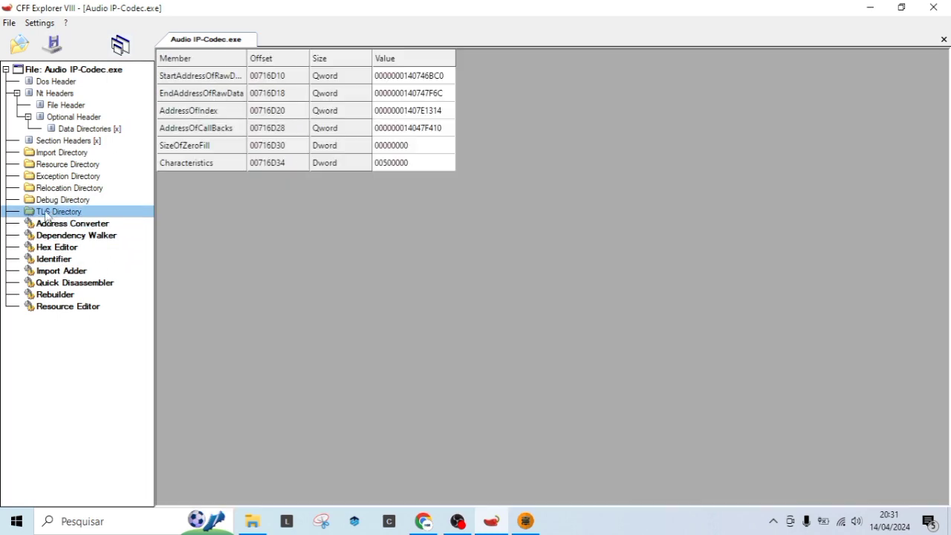
{"action": "left_click", "coordinate": [49, 200]}
{"action": "left_click", "coordinate": [61, 189]}
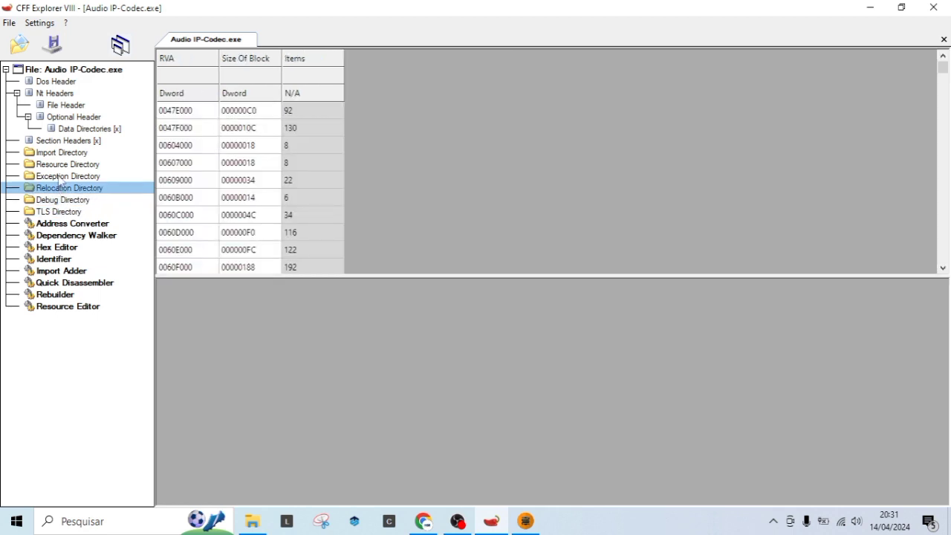
{"action": "left_click", "coordinate": [61, 177]}
{"action": "left_click", "coordinate": [57, 166]}
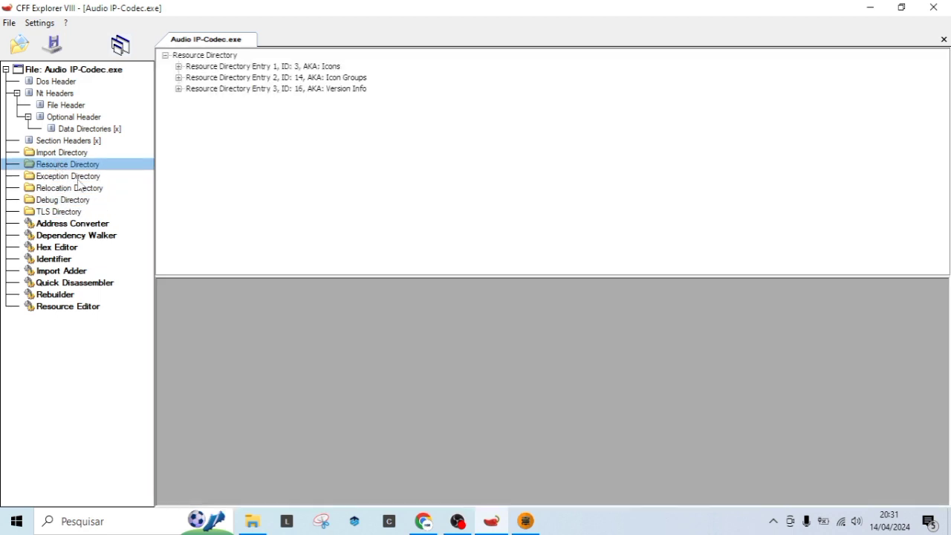
{"action": "left_click", "coordinate": [72, 153]}
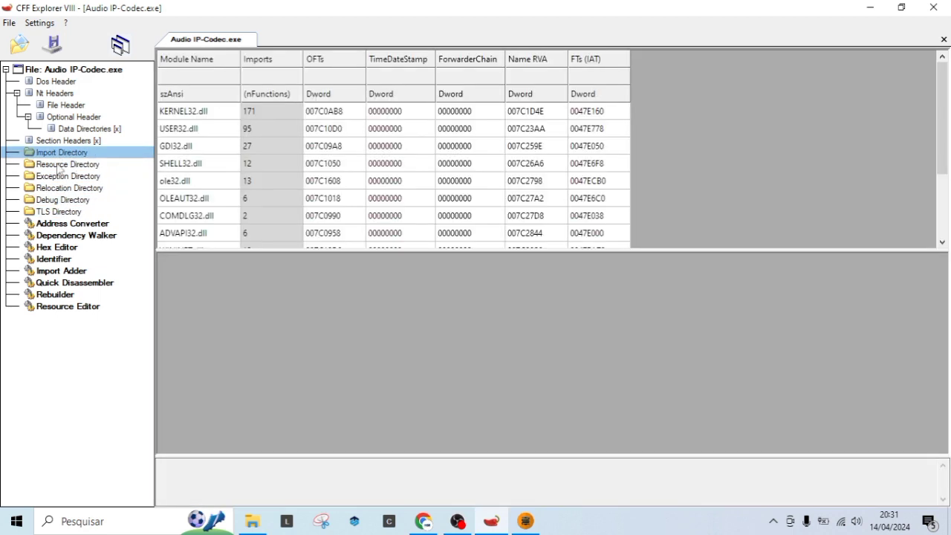
- Return to the Resource Editor and review its icons, the IDI_ICON1 icon group and the version info entry
{"action": "left_click", "coordinate": [73, 306]}
{"action": "double_click", "coordinate": [178, 56]}
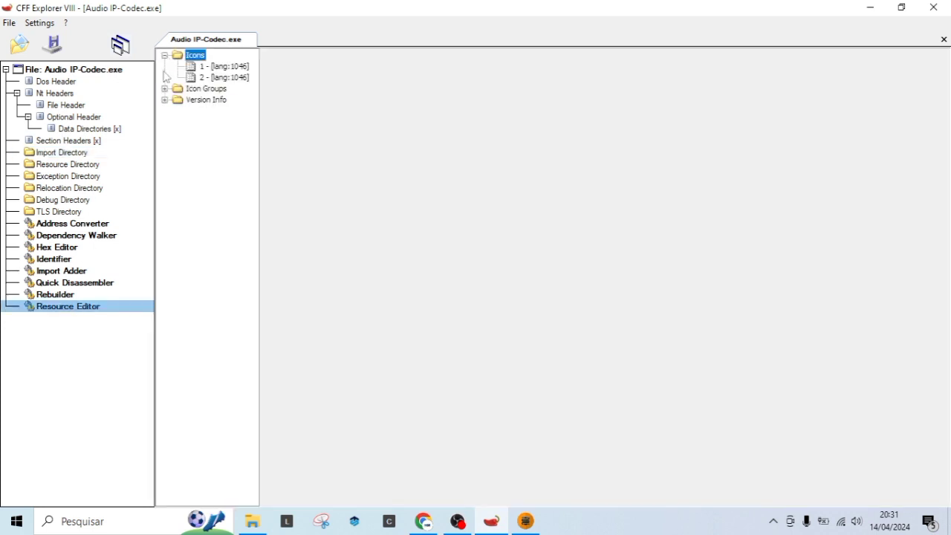
{"action": "left_click", "coordinate": [165, 89]}
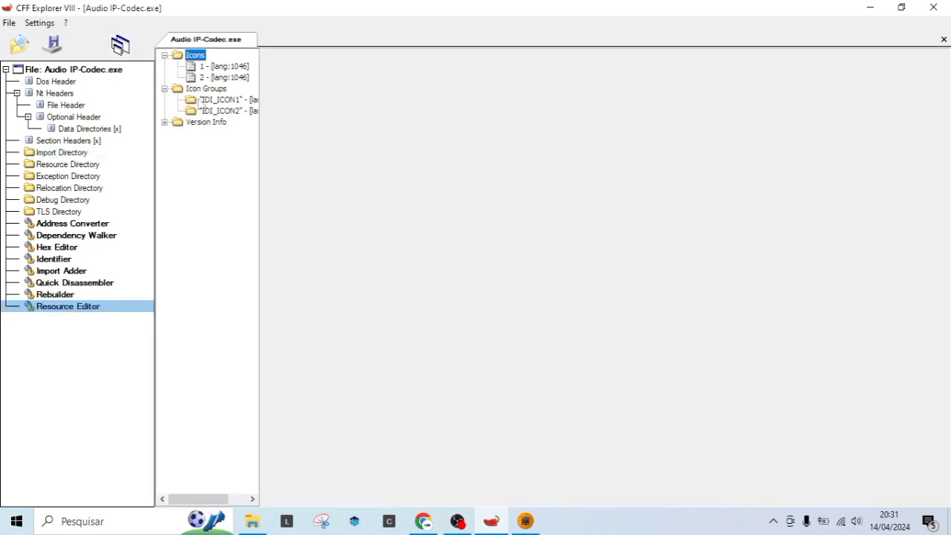
{"action": "left_click", "coordinate": [201, 101]}
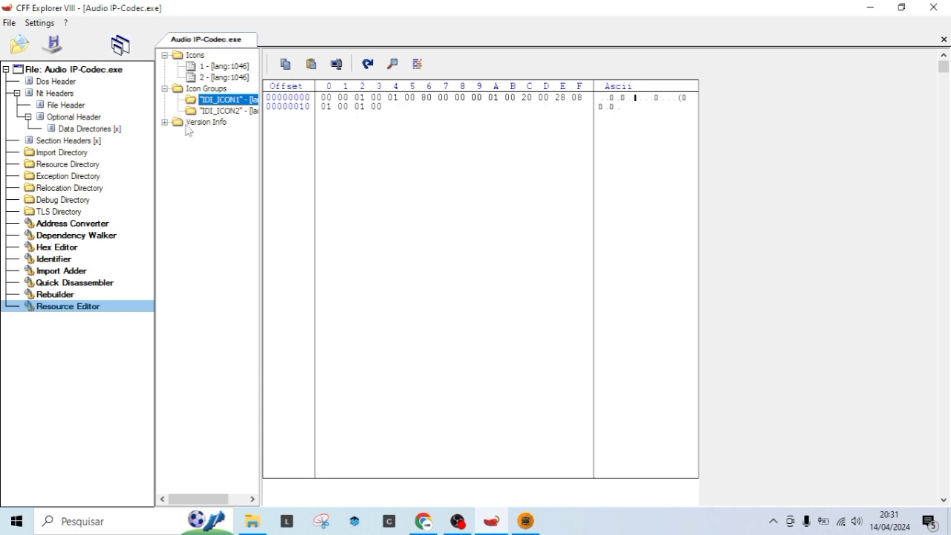
{"action": "left_click", "coordinate": [186, 123]}
{"action": "left_click", "coordinate": [165, 124]}
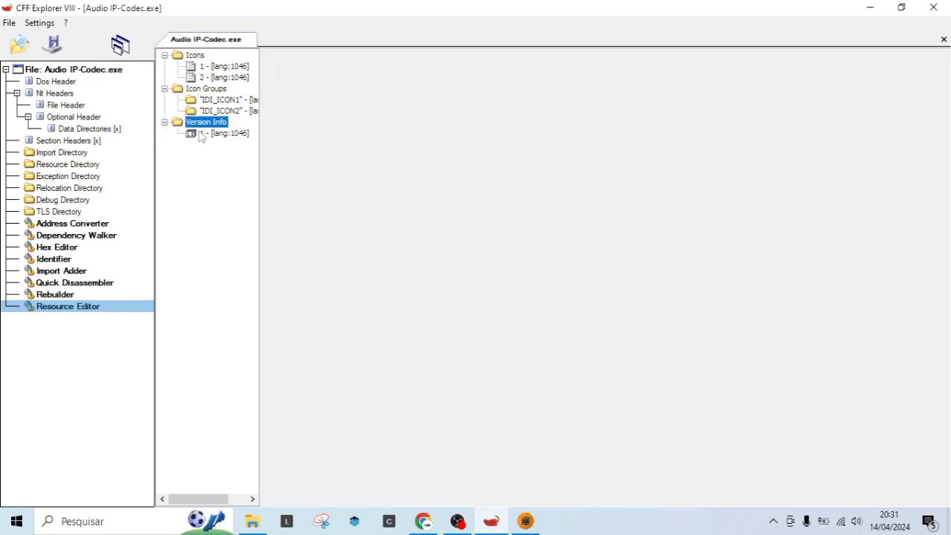
{"action": "left_click", "coordinate": [202, 134]}
- Replace the first icon resource, 1 - [lang:1046], with the sti icon file from the Downloads folder
{"action": "left_click", "coordinate": [195, 55]}
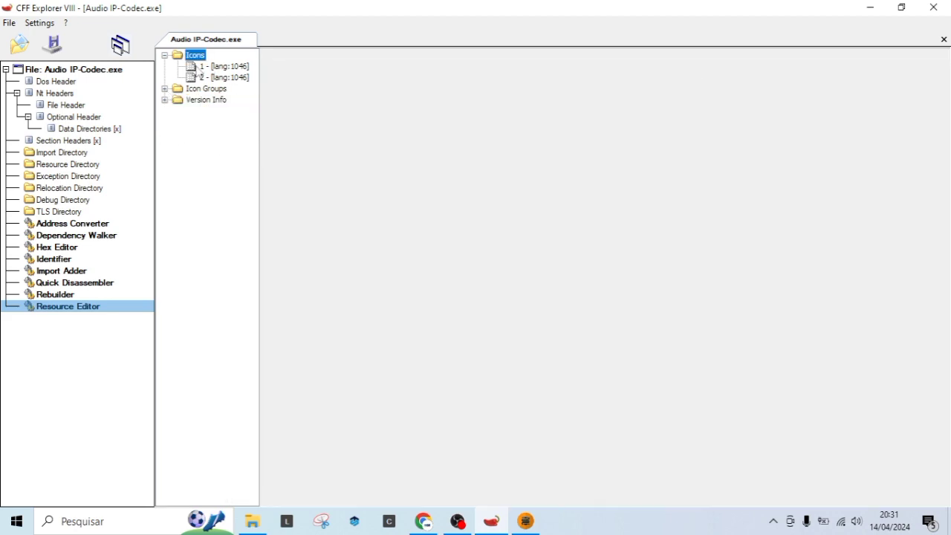
{"action": "left_click", "coordinate": [194, 66]}
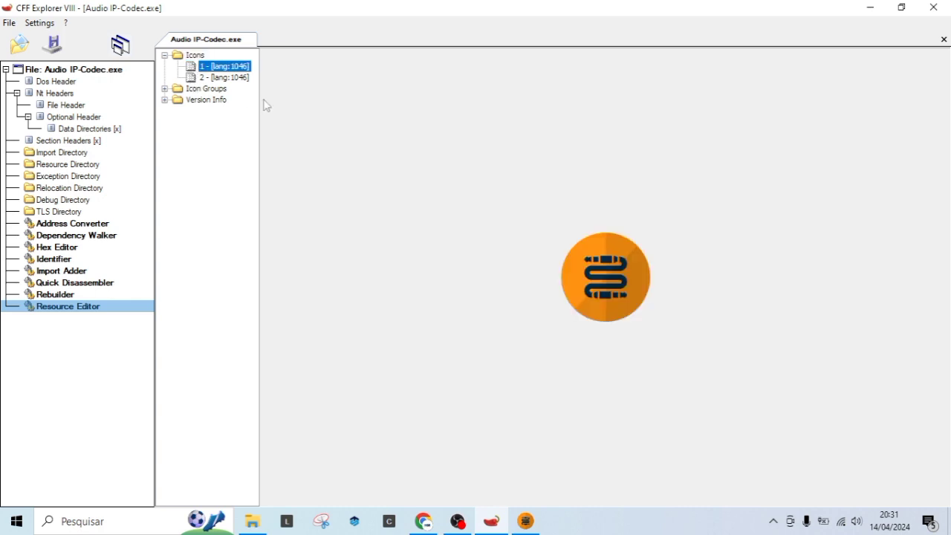
{"action": "right_click", "coordinate": [203, 66]}
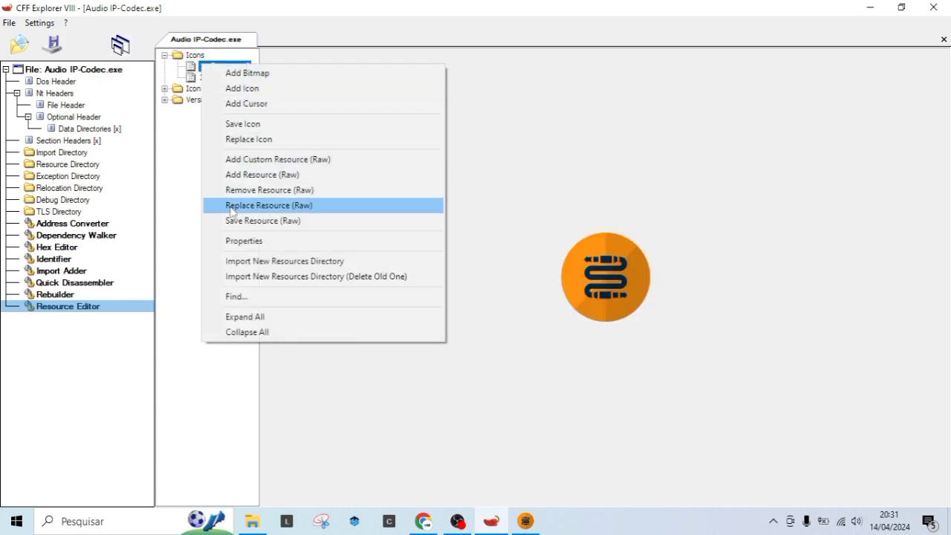
{"action": "left_click", "coordinate": [248, 140]}
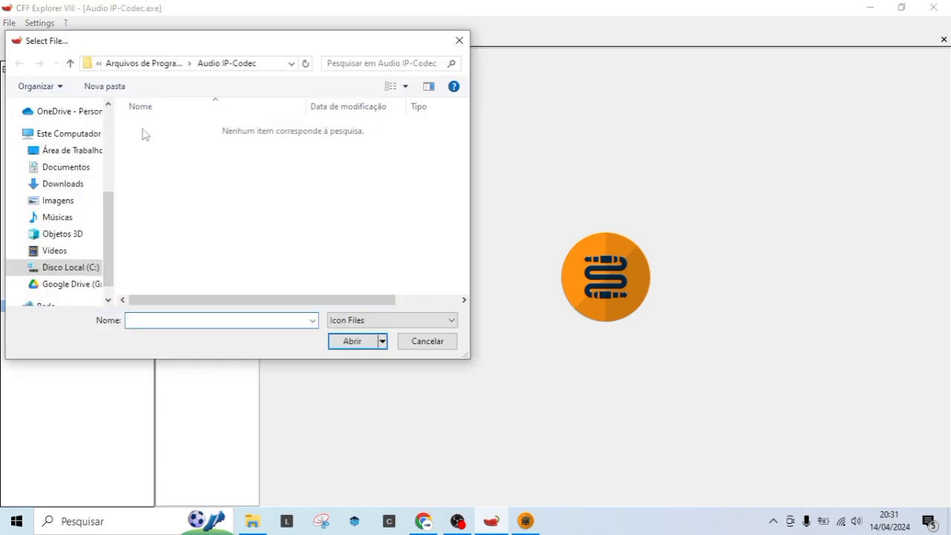
{"action": "left_click", "coordinate": [78, 184]}
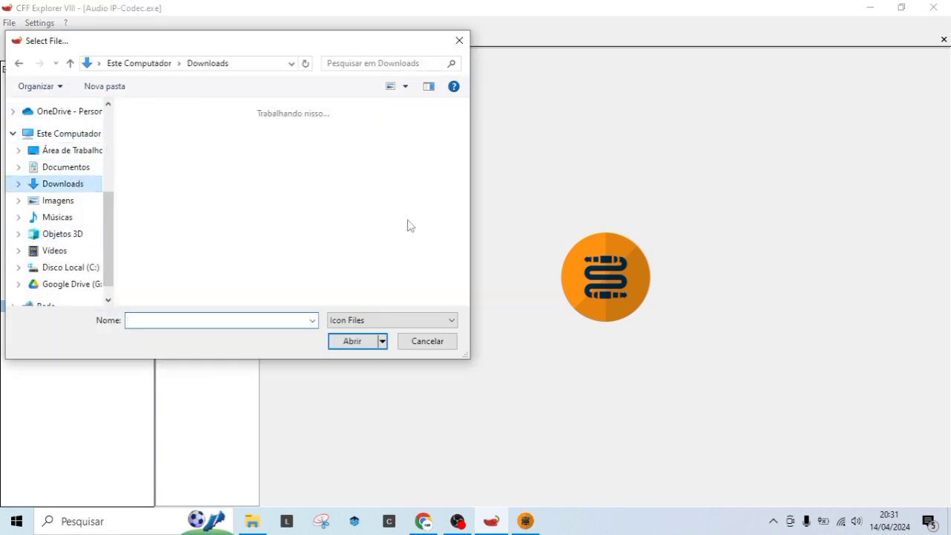
{"action": "scroll", "coordinate": [345, 213], "scroll_direction": "up", "scroll_amount": 2}
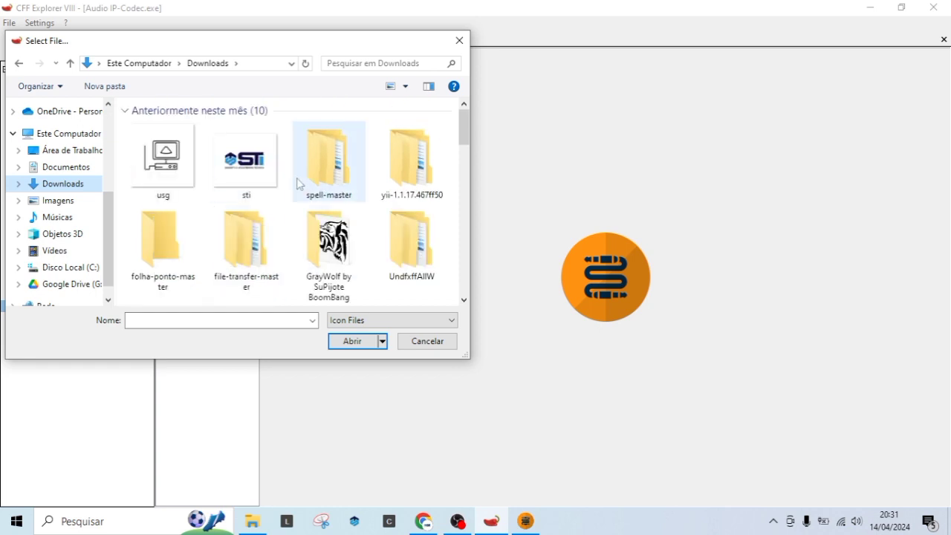
{"action": "left_click", "coordinate": [254, 172]}
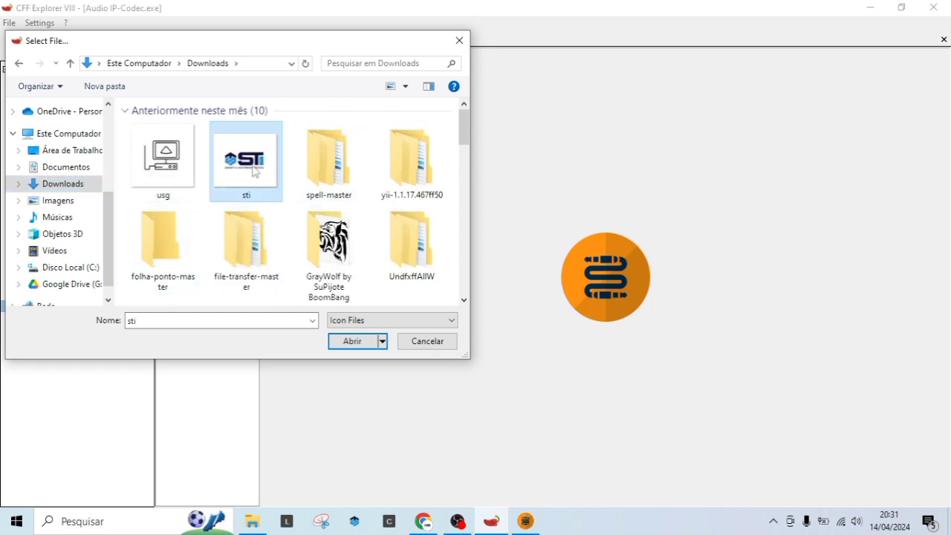
{"action": "key", "text": "Return"}
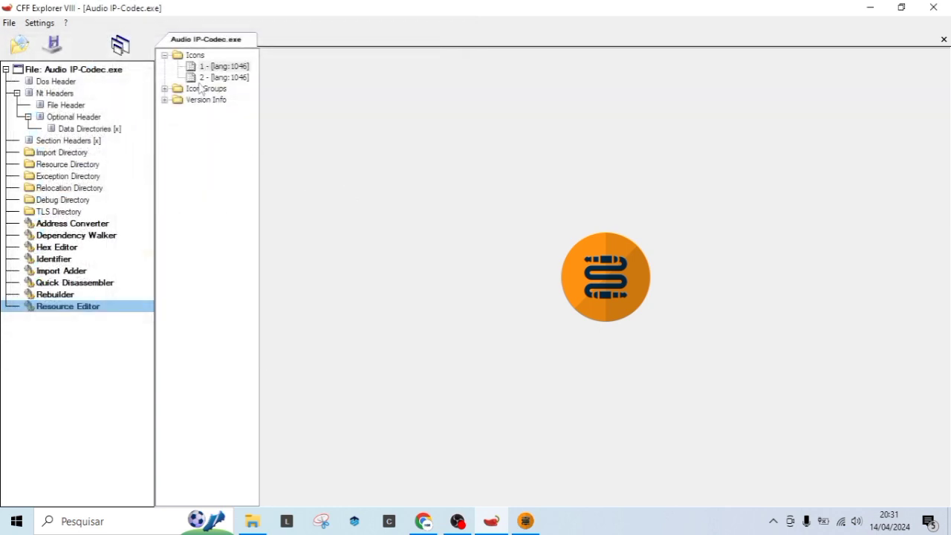
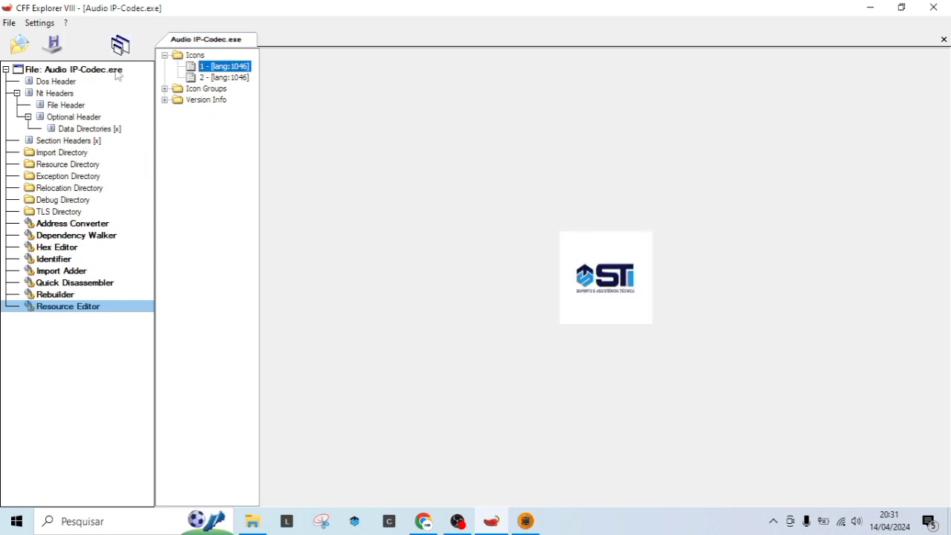
- Try to save the modified Audio IP-Codec.exe over the original file, and bring up the dialog for saving it under another name
{"action": "left_click", "coordinate": [53, 45]}
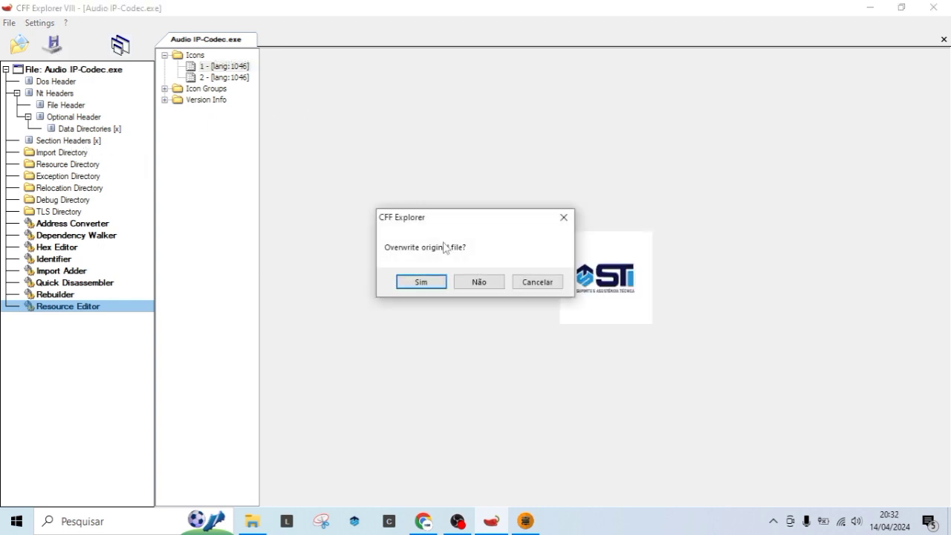
{"action": "left_click", "coordinate": [438, 286]}
{"action": "left_click", "coordinate": [494, 282]}
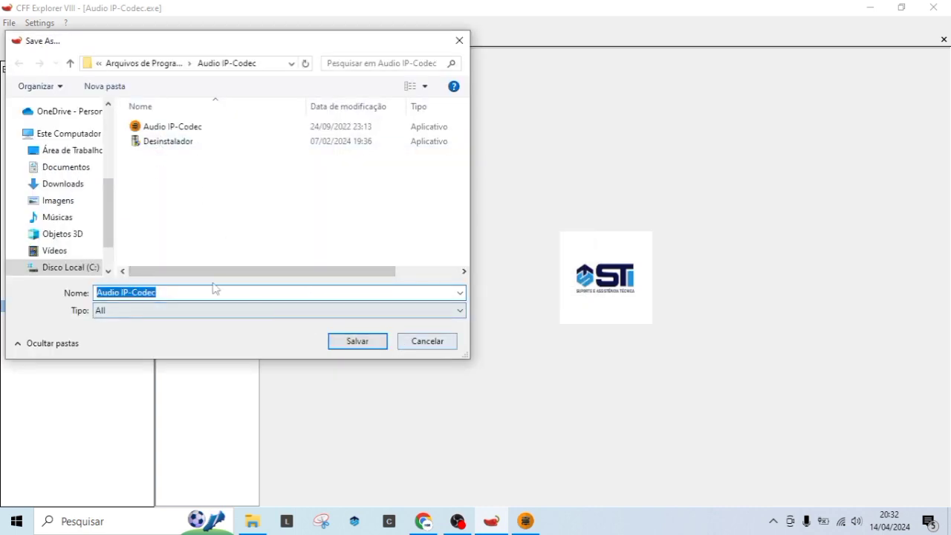
- Close the running Audio IP Codec application and dismiss the Save As dialog in CFF Explorer
{"action": "left_click", "coordinate": [525, 521]}
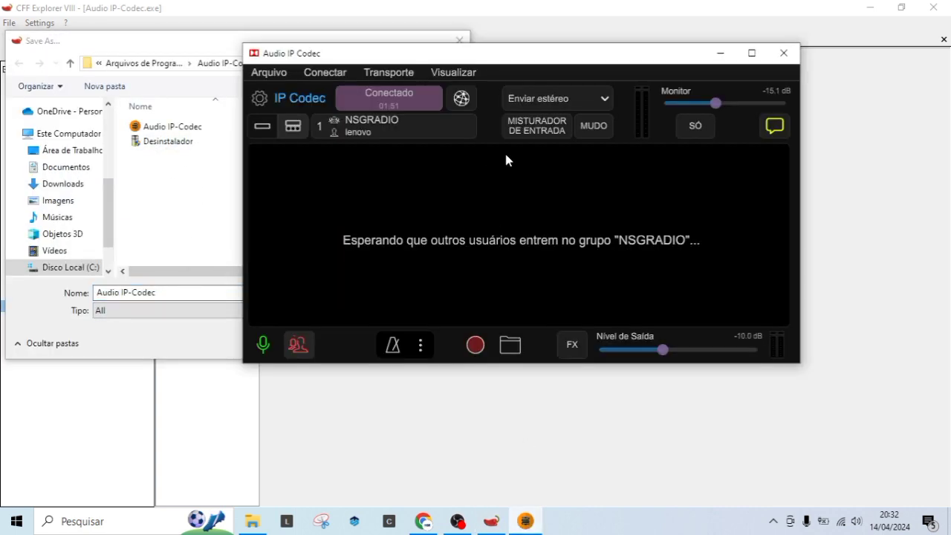
{"action": "left_click", "coordinate": [783, 53]}
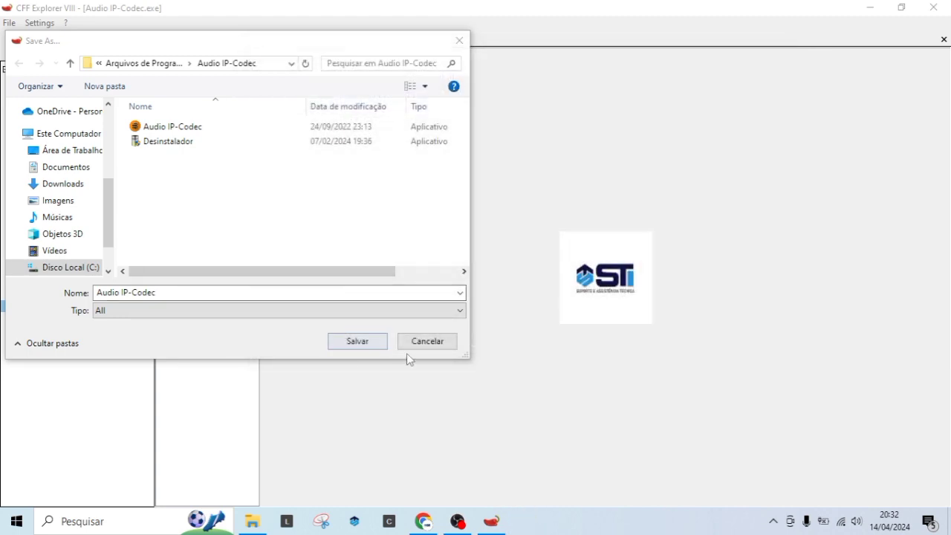
{"action": "left_click", "coordinate": [422, 340]}
- Try again to overwrite the original Audio IP-Codec.exe, and cancel the alternative of saving it as a separate file
{"action": "key", "text": "ctrl+s"}
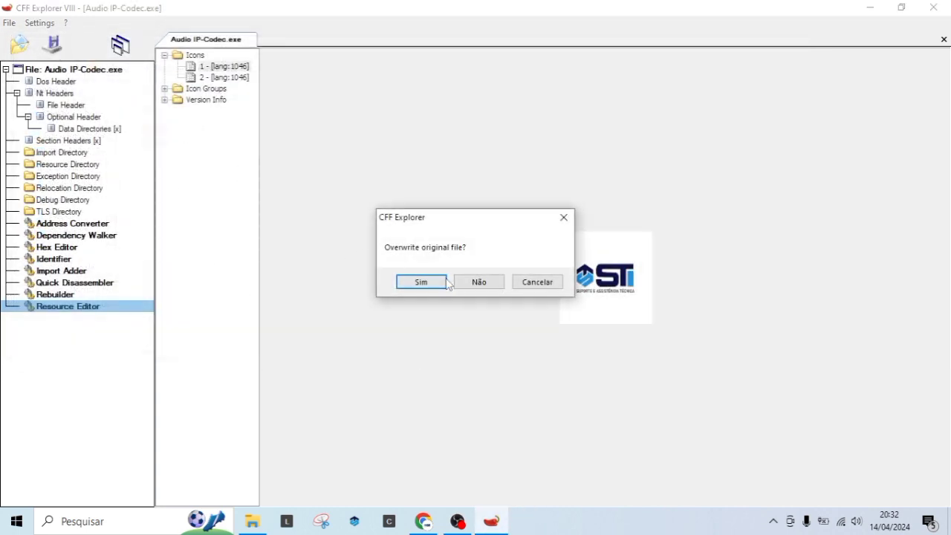
{"action": "left_click", "coordinate": [440, 287]}
{"action": "left_click", "coordinate": [493, 284]}
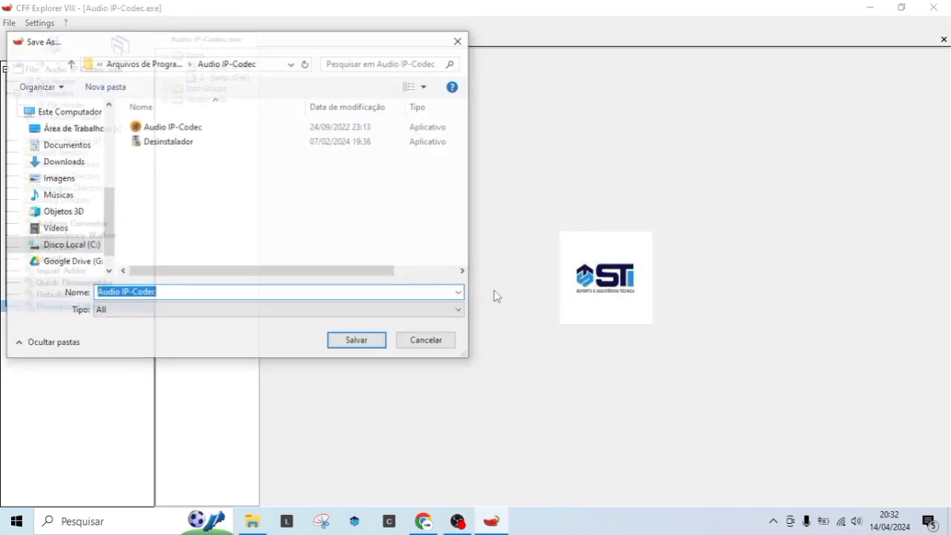
{"action": "left_click", "coordinate": [424, 340]}
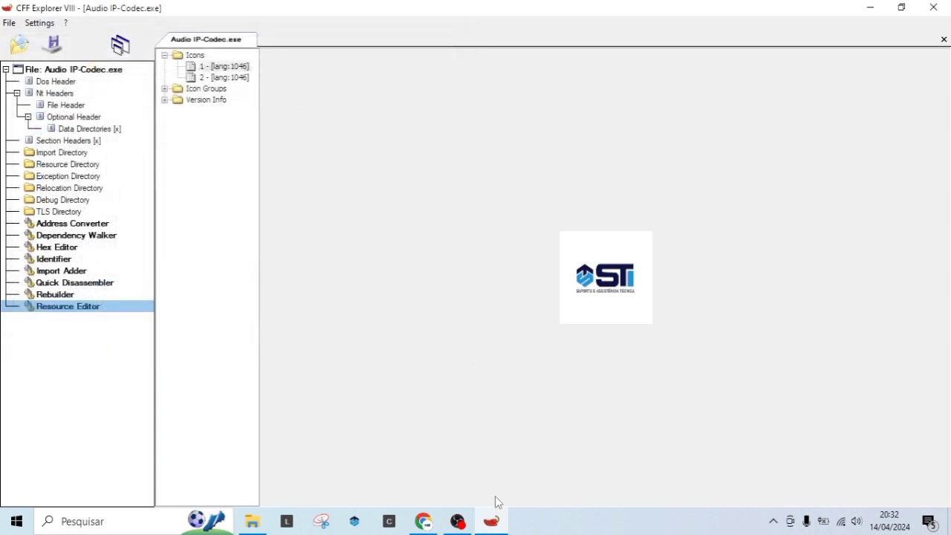
- Try to save the modified executable over the original, then under the name Audio IP-Codec in its program folder
{"action": "left_click", "coordinate": [224, 68]}
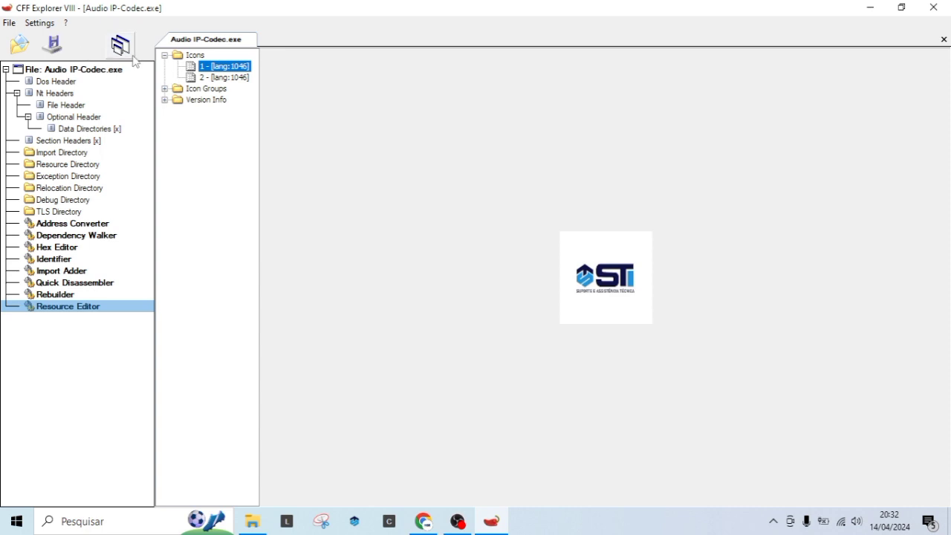
{"action": "left_click", "coordinate": [52, 45]}
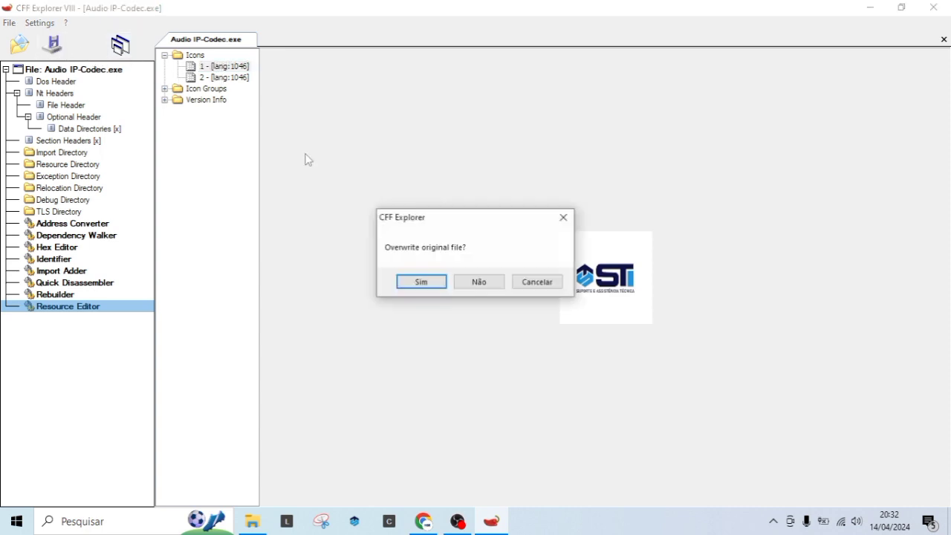
{"action": "left_click", "coordinate": [421, 282]}
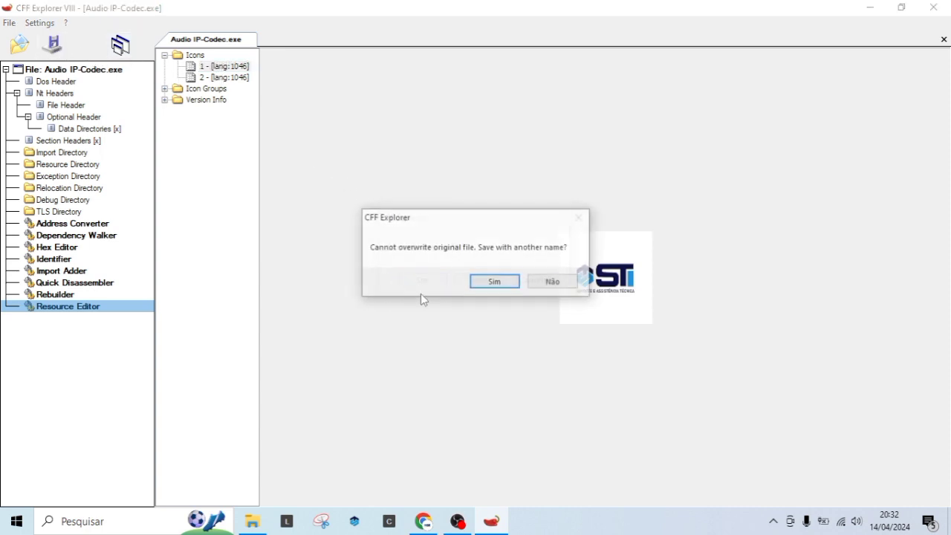
{"action": "left_click", "coordinate": [488, 285]}
{"action": "left_click", "coordinate": [375, 341]}
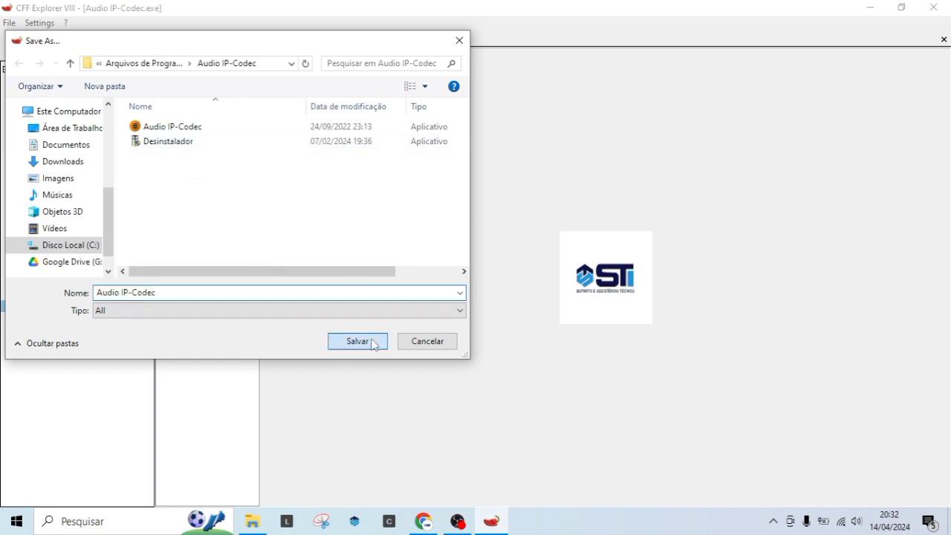
{"action": "left_click", "coordinate": [470, 284]}
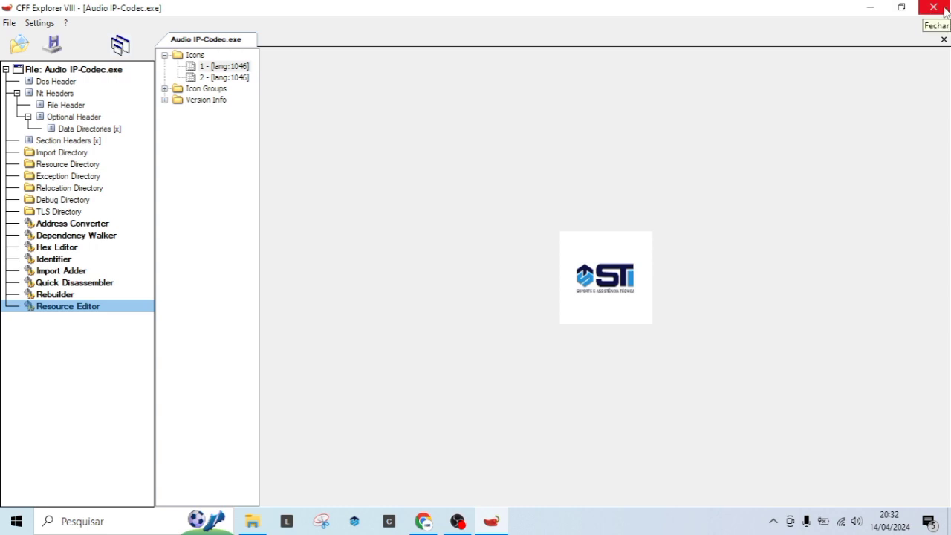
- Open the Audio IP-Codec program folder from the desktop shortcut and refresh its listing to check the executable's icon
{"action": "left_click", "coordinate": [870, 9]}
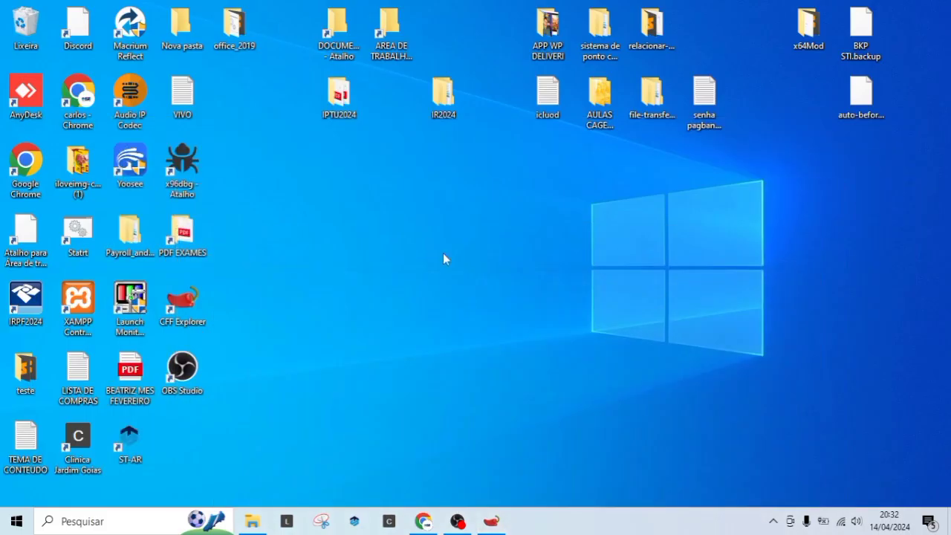
{"action": "double_click", "coordinate": [126, 92]}
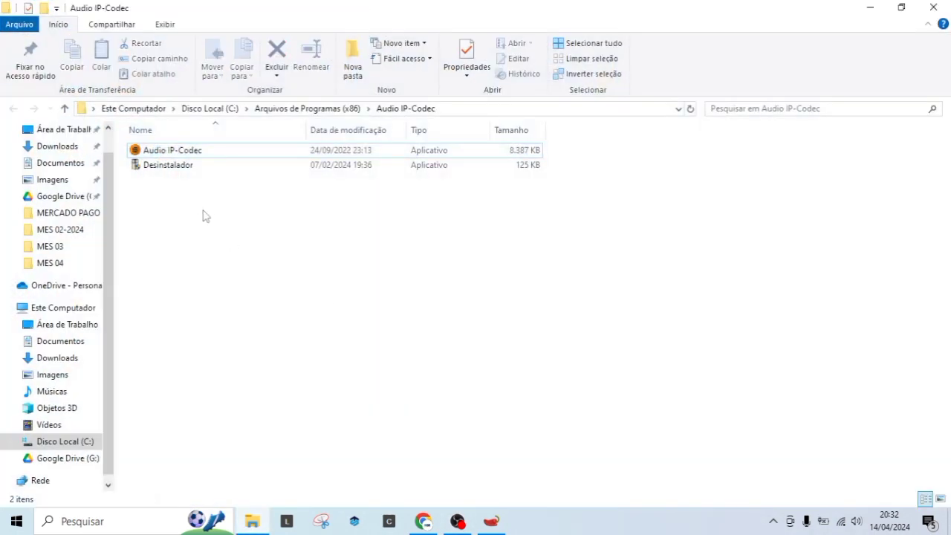
{"action": "right_click", "coordinate": [206, 215]}
{"action": "left_click", "coordinate": [249, 267]}
{"action": "left_click", "coordinate": [141, 152]}
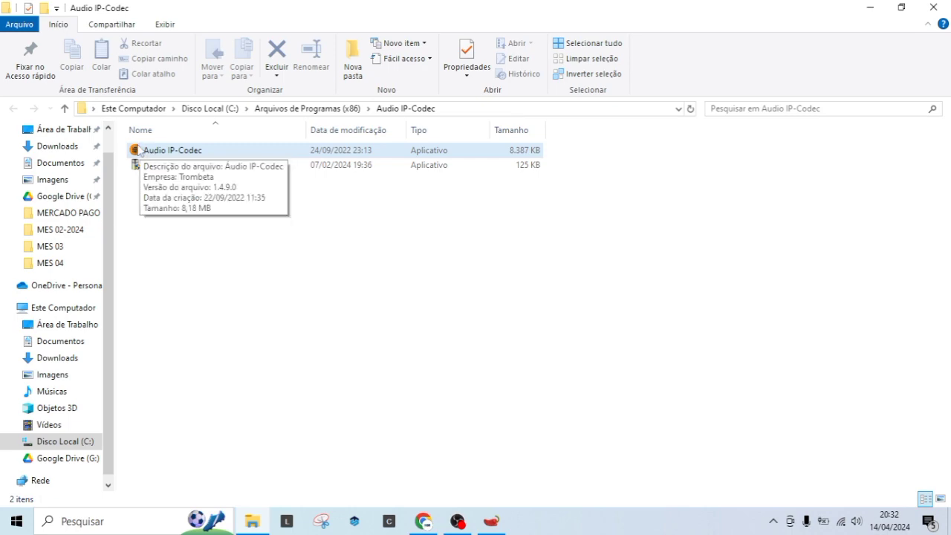
{"action": "right_click", "coordinate": [206, 226]}
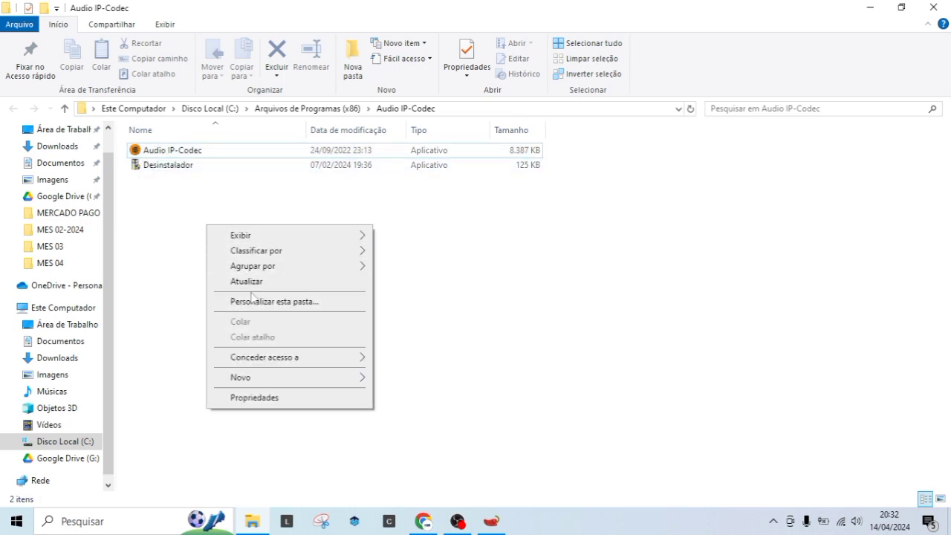
{"action": "left_click", "coordinate": [261, 281]}
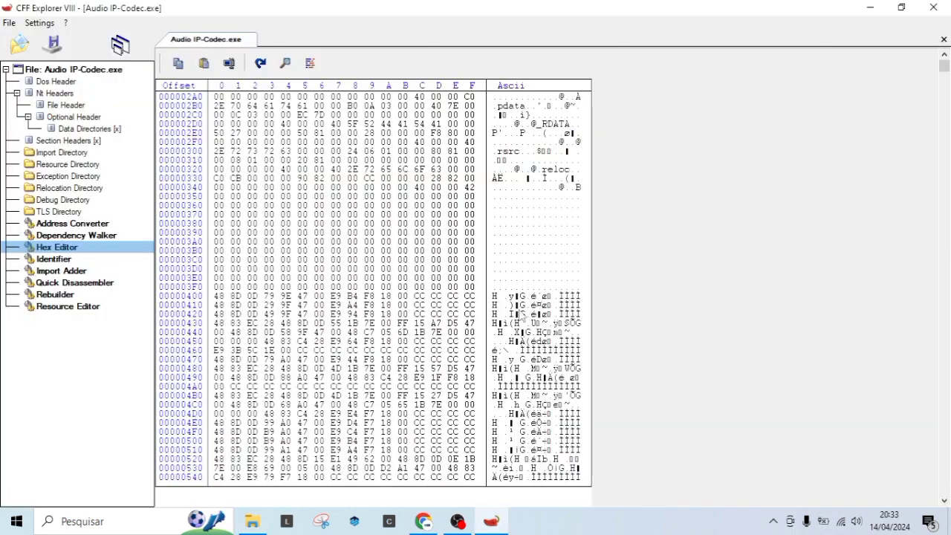
- Examine the executable's contents in the Hex Editor through to near the end, and show the search options
{"action": "scroll", "coordinate": [515, 305], "scroll_direction": "down", "scroll_amount": 10}
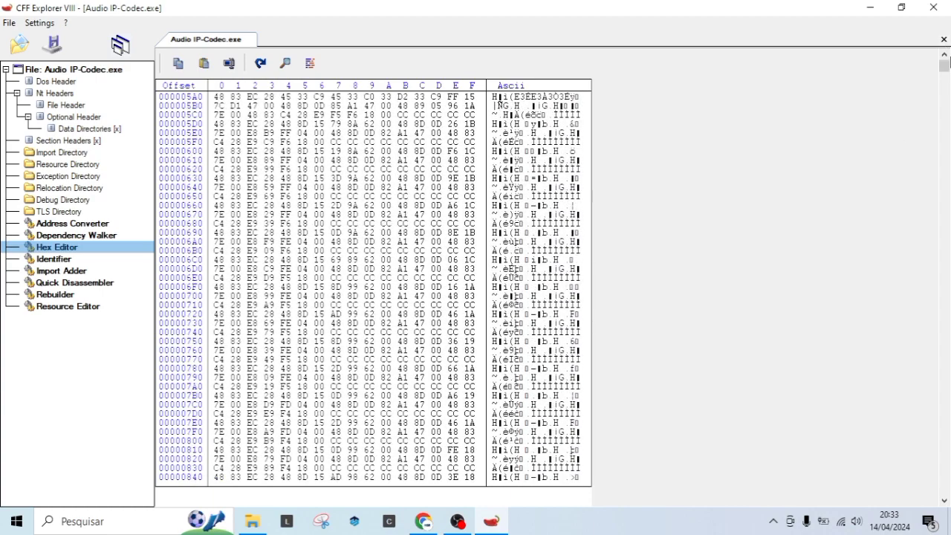
{"action": "left_click_drag", "start_coordinate": [944, 67], "coordinate": [945, 110]}
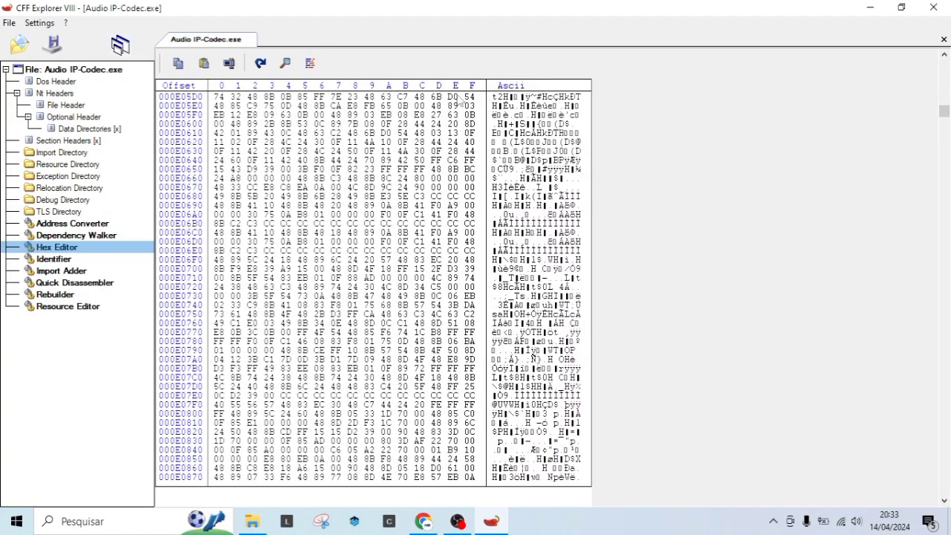
{"action": "scroll", "coordinate": [538, 210], "scroll_direction": "down", "scroll_amount": 20}
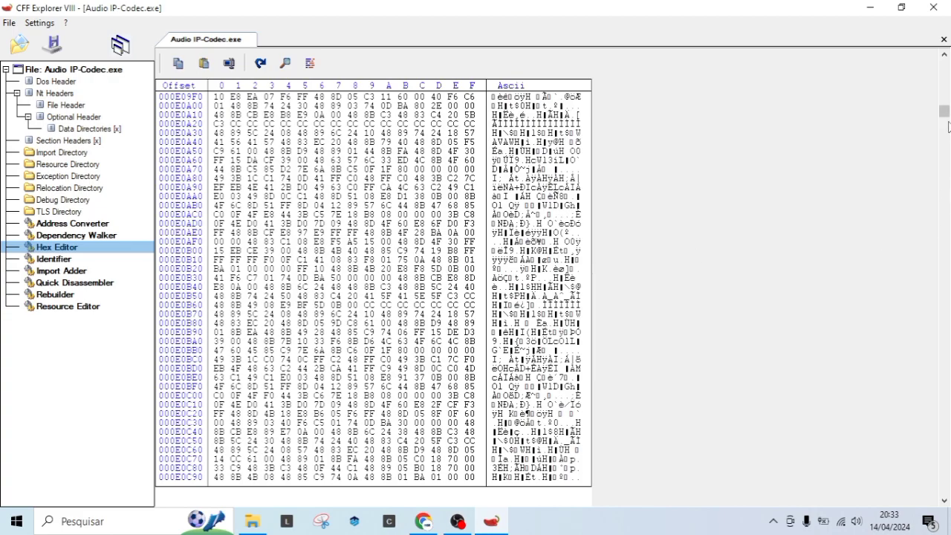
{"action": "left_click_drag", "start_coordinate": [943, 112], "coordinate": [943, 424]}
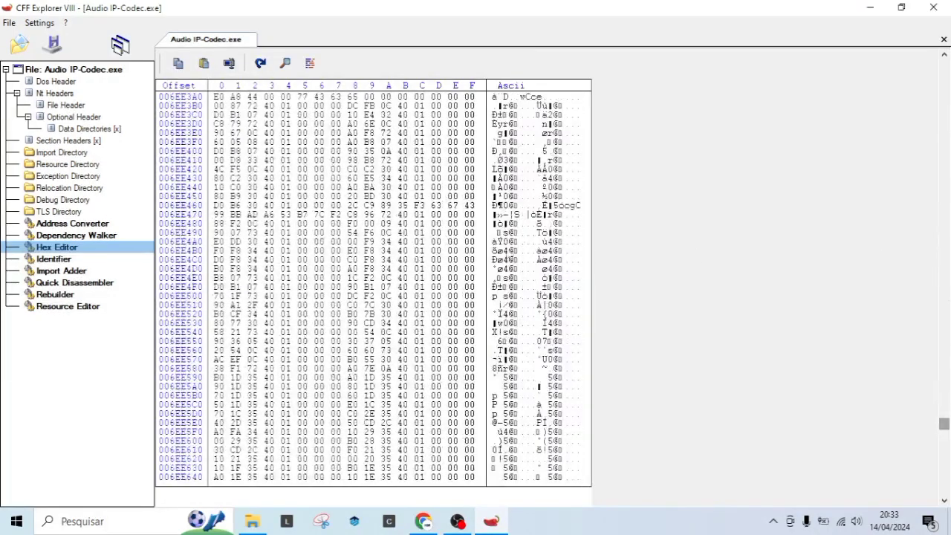
{"action": "left_click_drag", "start_coordinate": [943, 423], "coordinate": [935, 483]}
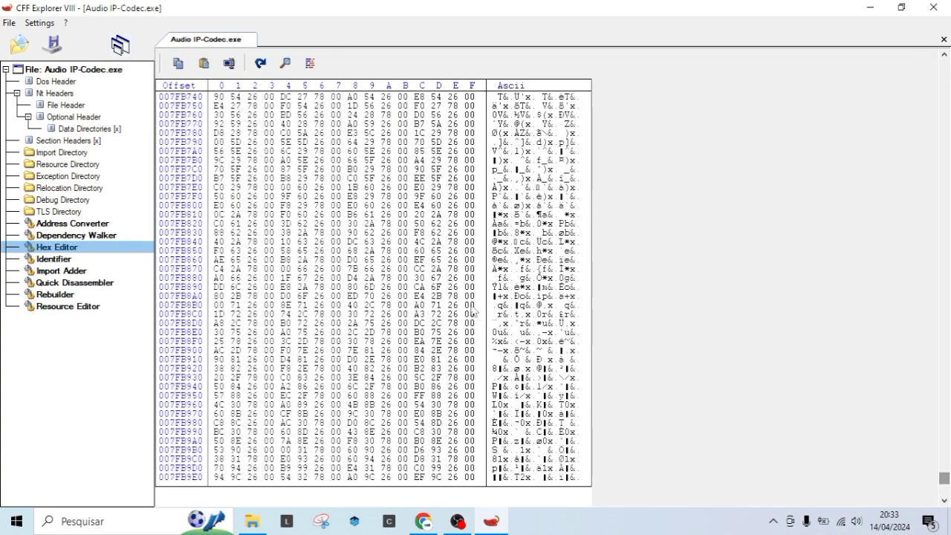
{"action": "left_click", "coordinate": [287, 64]}
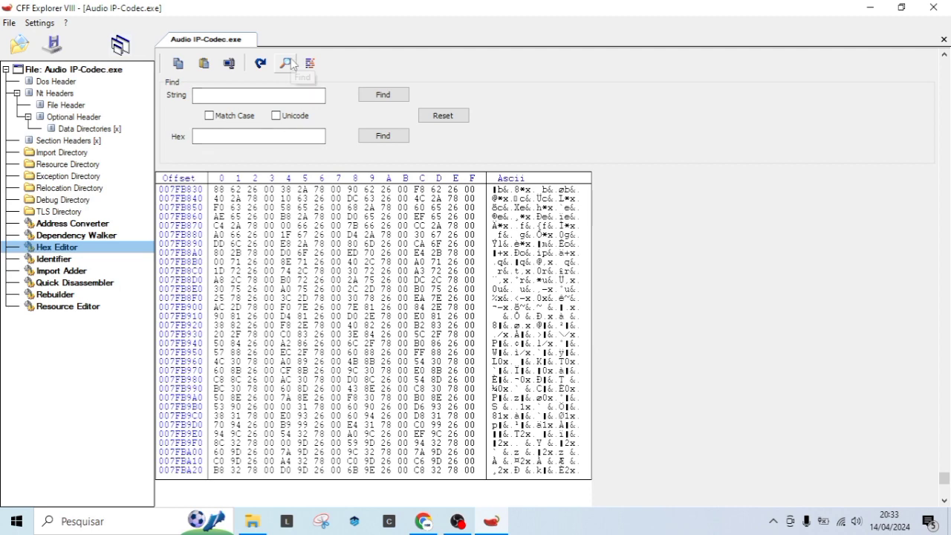
- Inspect the executable's bytes and readable text in the Address Converter
{"action": "left_click", "coordinate": [59, 224]}
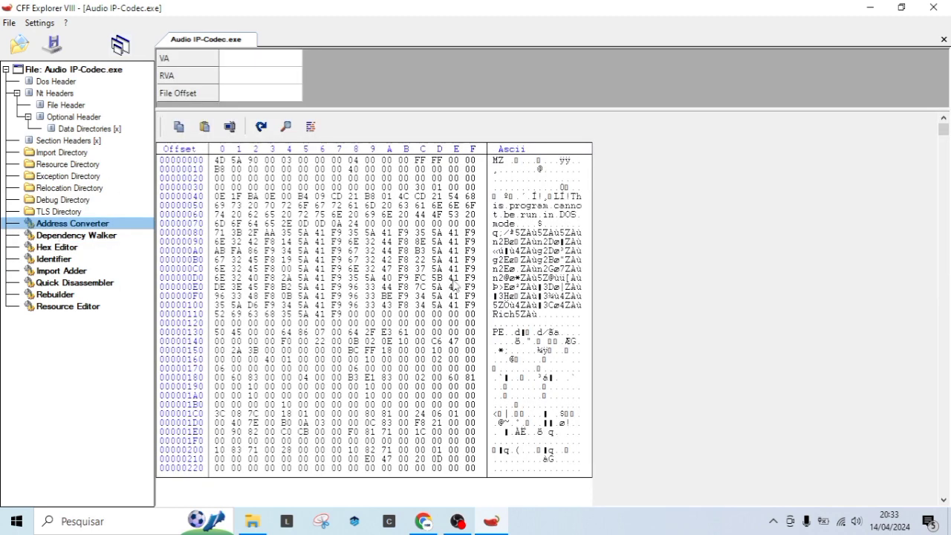
{"action": "scroll", "coordinate": [624, 216], "scroll_direction": "down", "scroll_amount": 14}
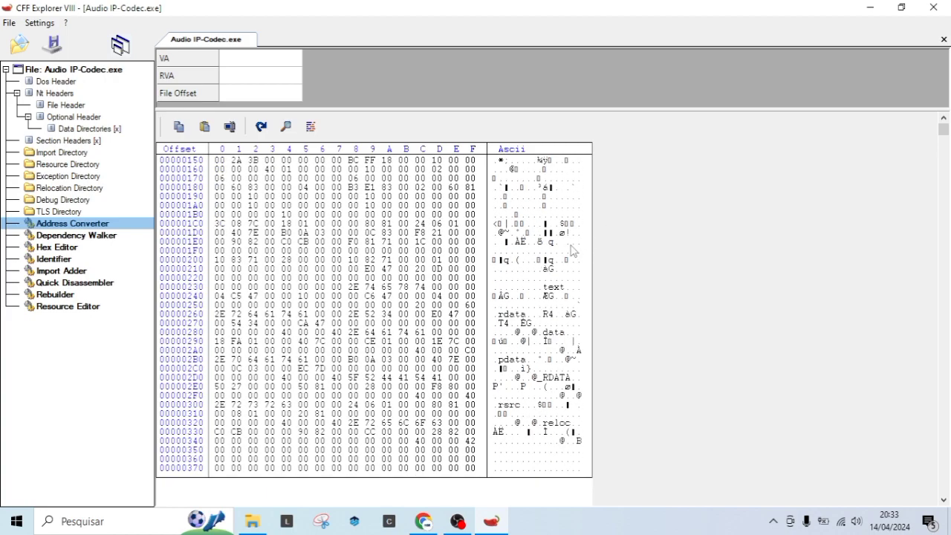
{"action": "scroll", "coordinate": [564, 302], "scroll_direction": "down", "scroll_amount": 16}
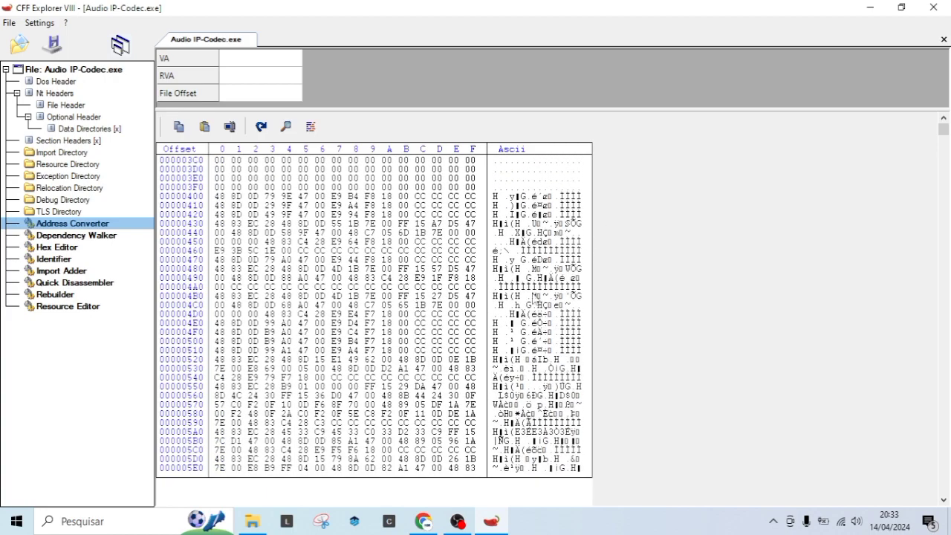
{"action": "left_click_drag", "start_coordinate": [943, 132], "coordinate": [830, 384]}
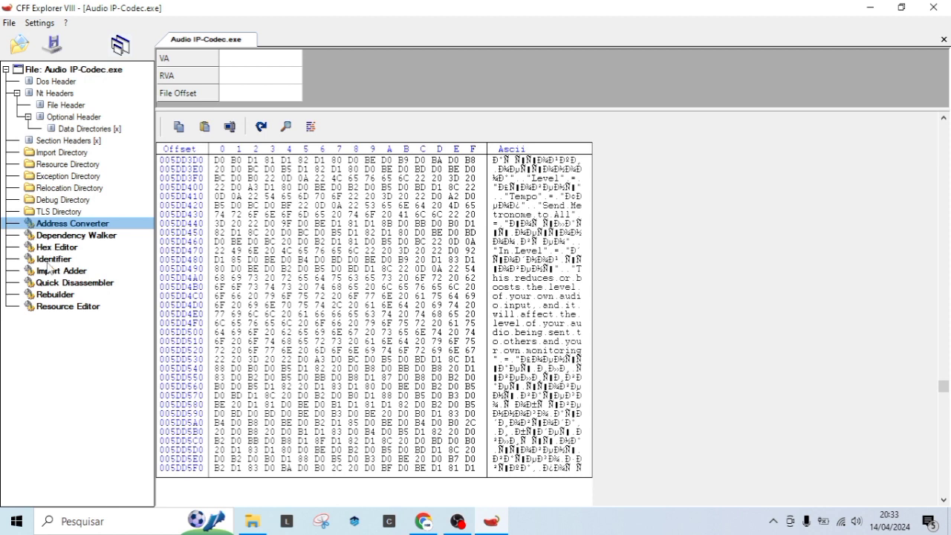
- Expand the Icons, Icon Groups and Version Info resources in the Resource Editor
{"action": "left_click", "coordinate": [43, 307]}
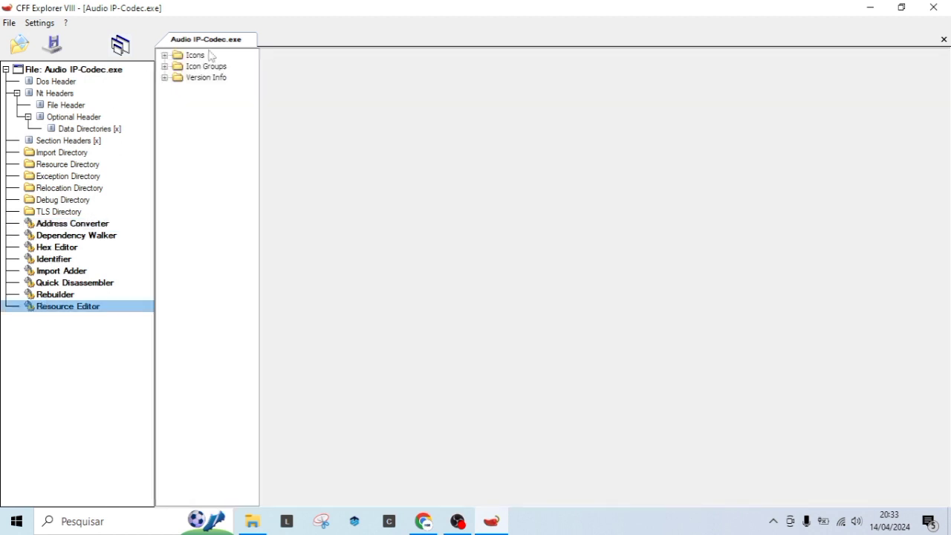
{"action": "left_click", "coordinate": [165, 56]}
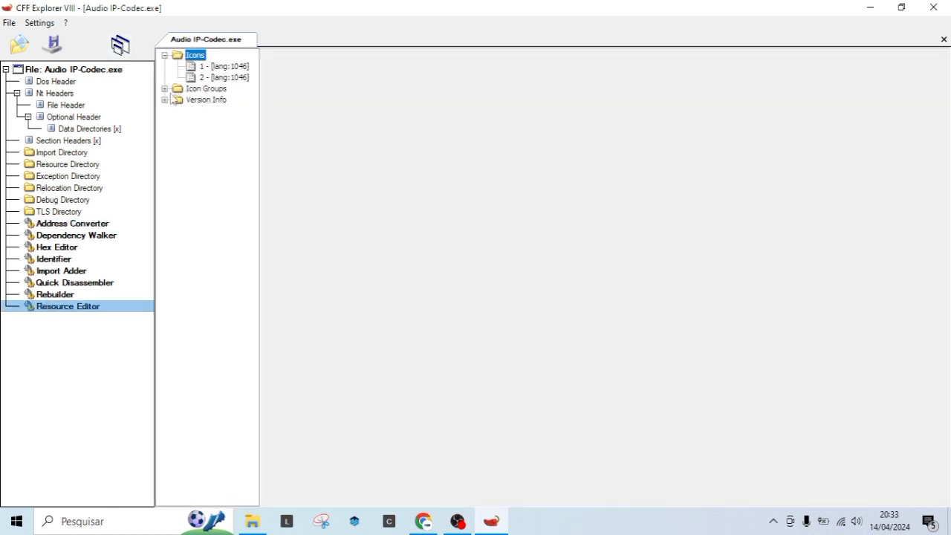
{"action": "left_click", "coordinate": [165, 89]}
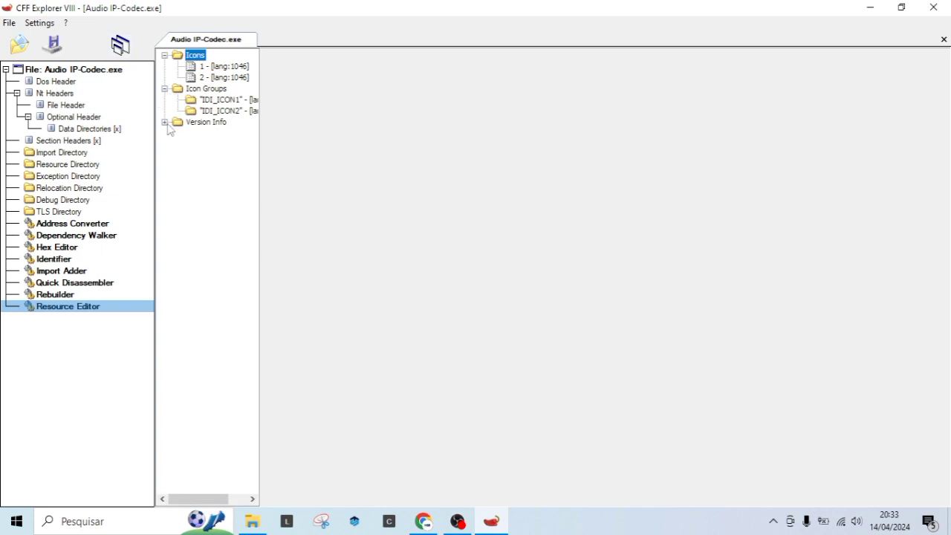
{"action": "left_click", "coordinate": [165, 123]}
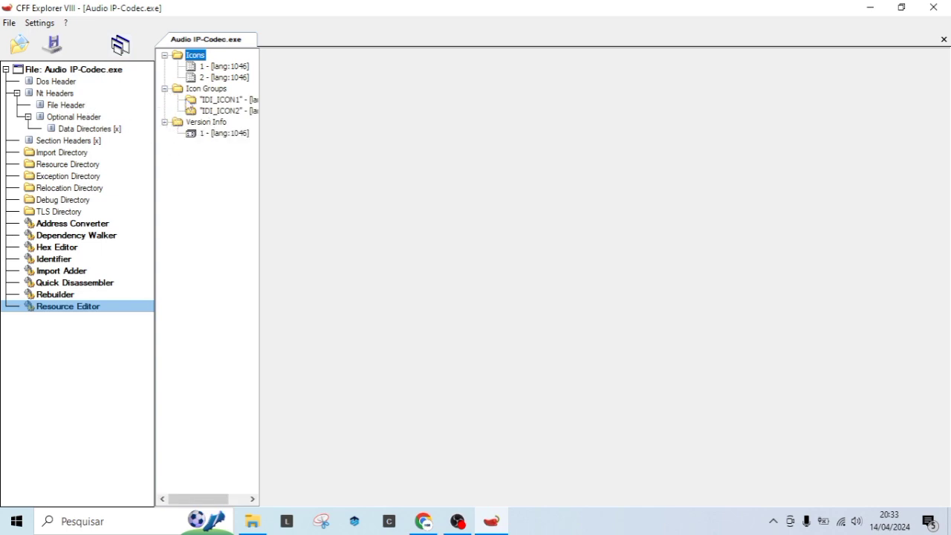
- Review the executable's directories and headers, including the Relocation Directory, Resource Directory, Nt Headers and Data Directories
{"action": "left_click", "coordinate": [46, 248]}
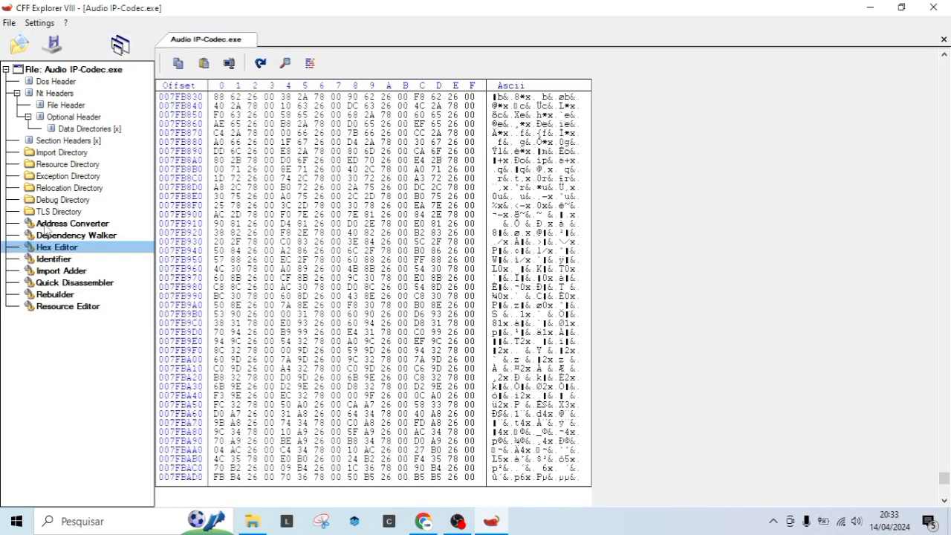
{"action": "left_click", "coordinate": [64, 223]}
{"action": "left_click", "coordinate": [63, 211]}
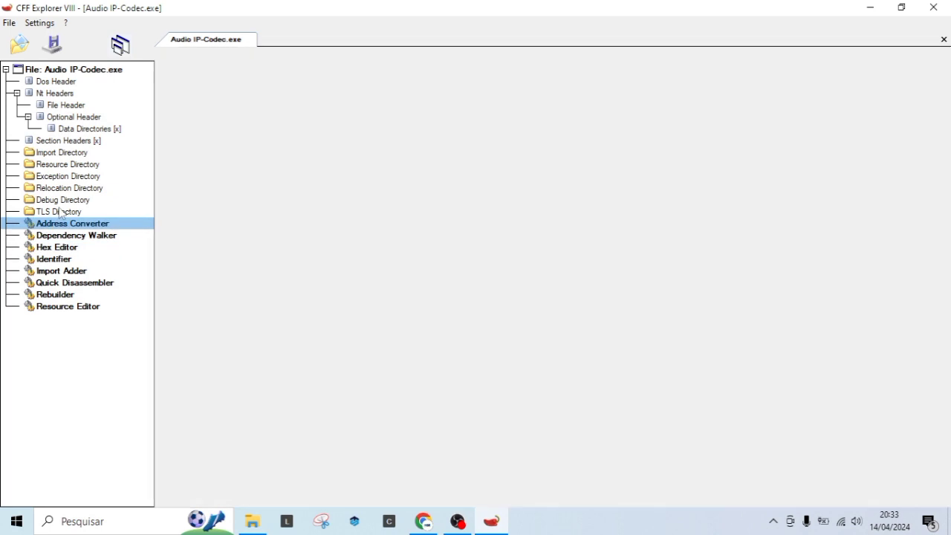
{"action": "left_click", "coordinate": [65, 200]}
{"action": "left_click", "coordinate": [69, 188]}
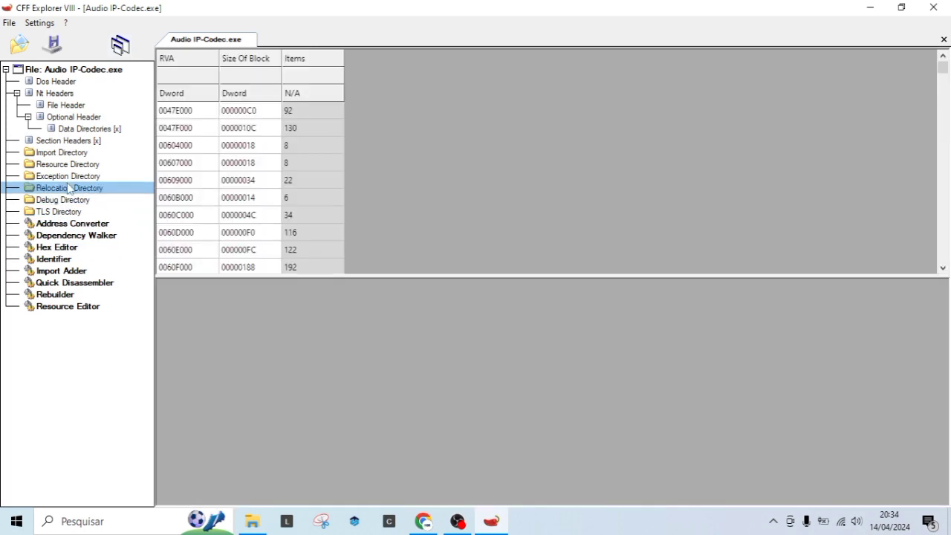
{"action": "left_click", "coordinate": [79, 165]}
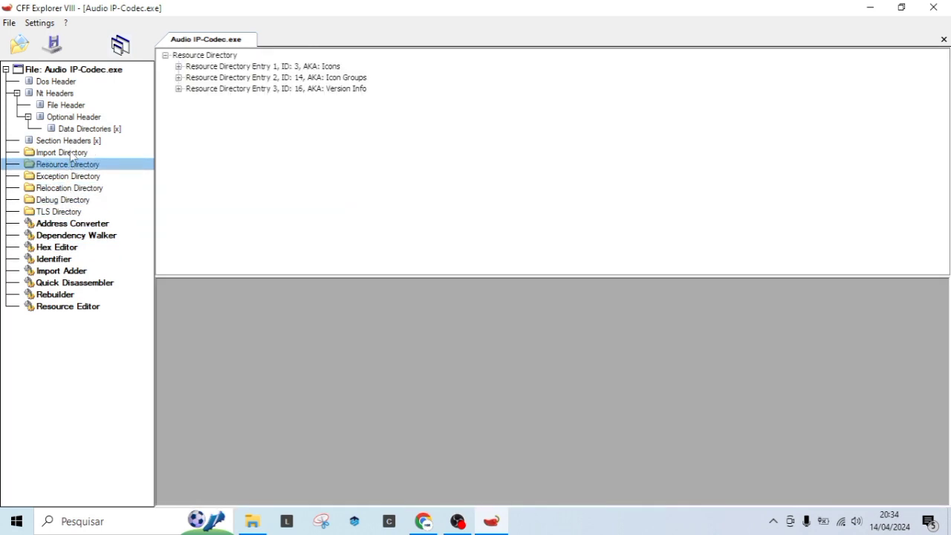
{"action": "left_click", "coordinate": [55, 107]}
{"action": "left_click", "coordinate": [56, 94]}
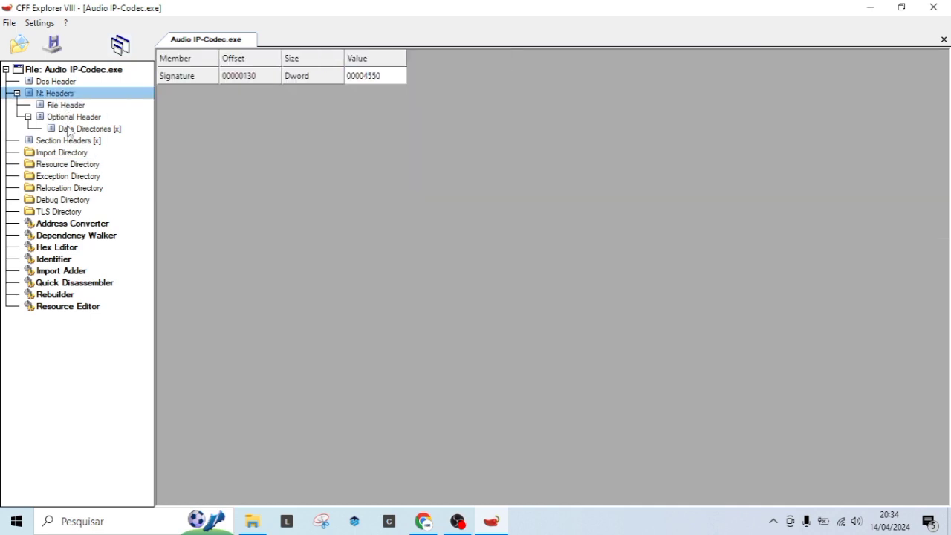
{"action": "left_click", "coordinate": [69, 131]}
{"action": "scroll", "coordinate": [498, 165], "scroll_direction": "down", "scroll_amount": 2}
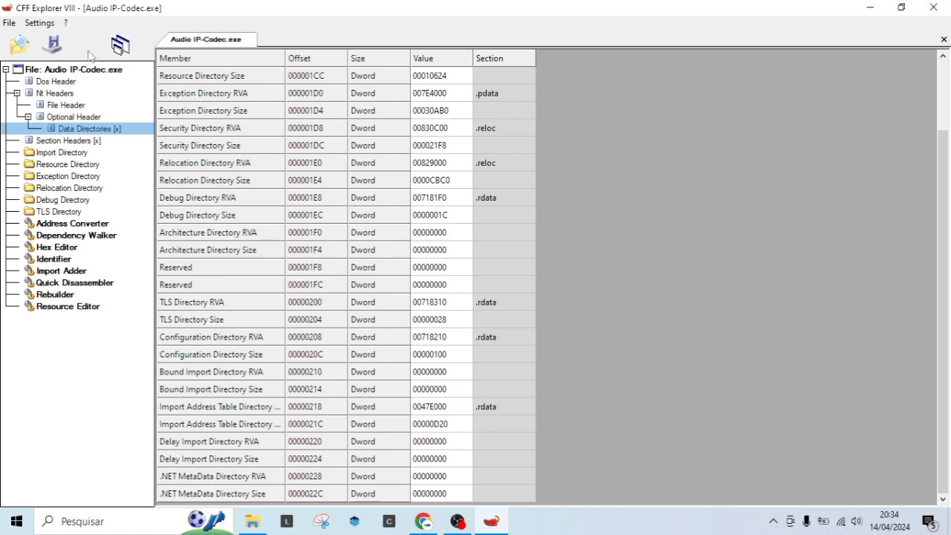
- Close Audio IP-Codec.exe without saving the changes
{"action": "left_click", "coordinate": [14, 25]}
{"action": "left_click", "coordinate": [33, 70]}
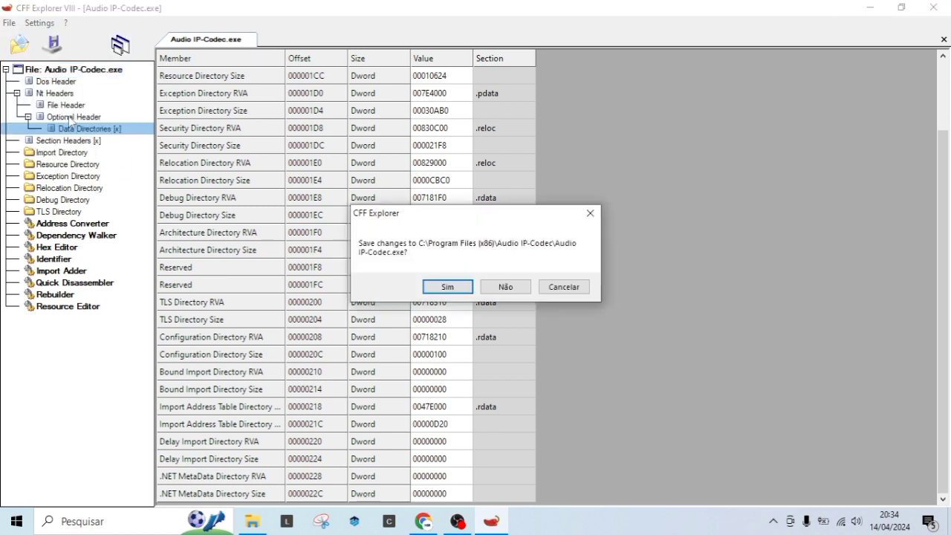
{"action": "left_click", "coordinate": [505, 287]}
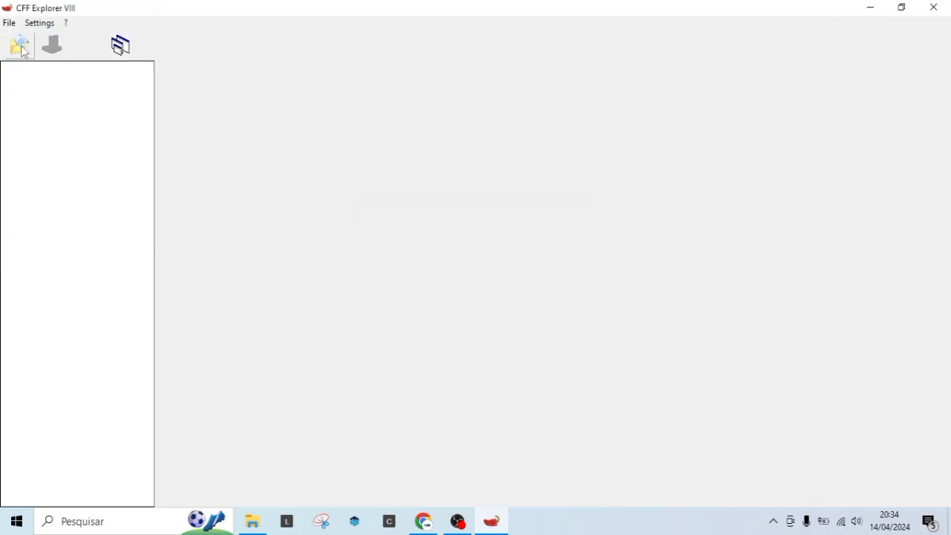
- Browse the Documents folder and Google Drive (G:) for another file to open
{"action": "left_click", "coordinate": [21, 47]}
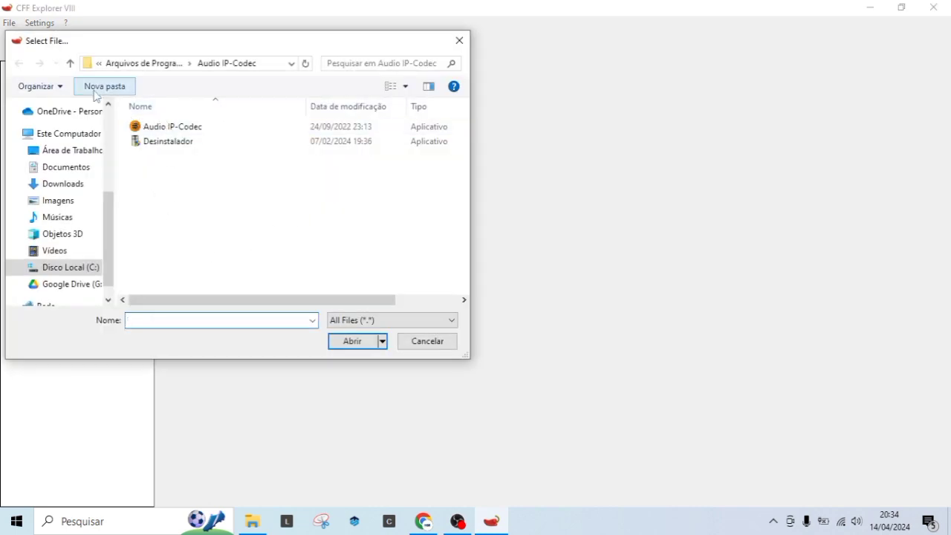
{"action": "left_click", "coordinate": [57, 169]}
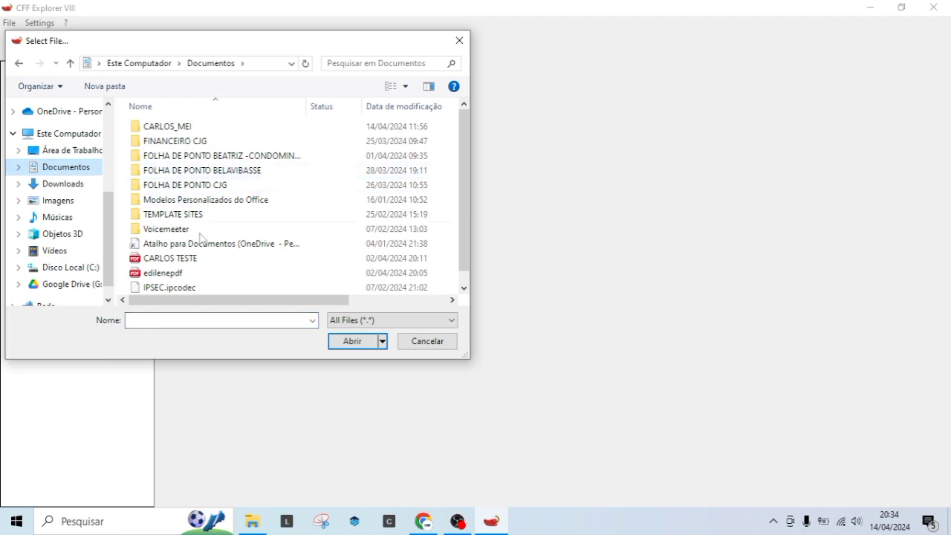
{"action": "scroll", "coordinate": [141, 235], "scroll_direction": "down", "scroll_amount": 1}
{"action": "scroll", "coordinate": [141, 235], "scroll_direction": "up", "scroll_amount": 1}
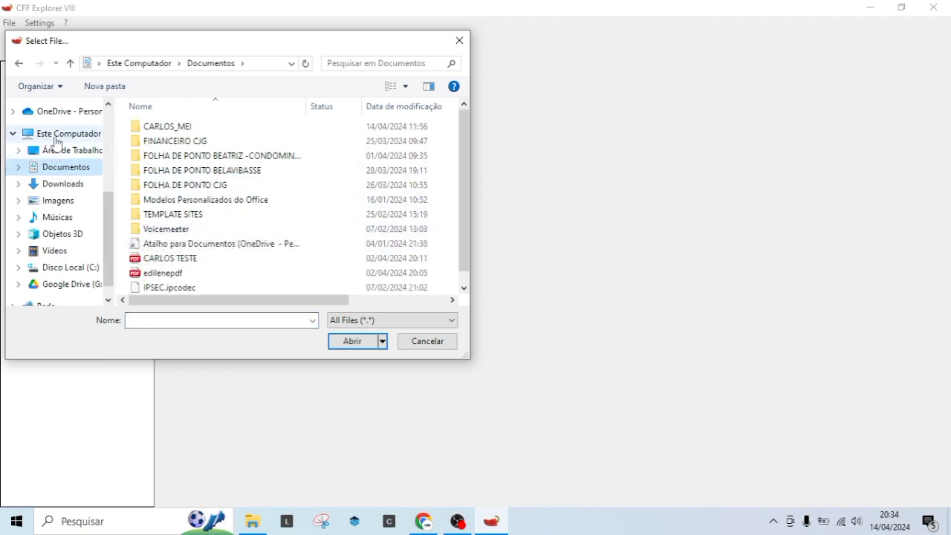
{"action": "left_click", "coordinate": [74, 283]}
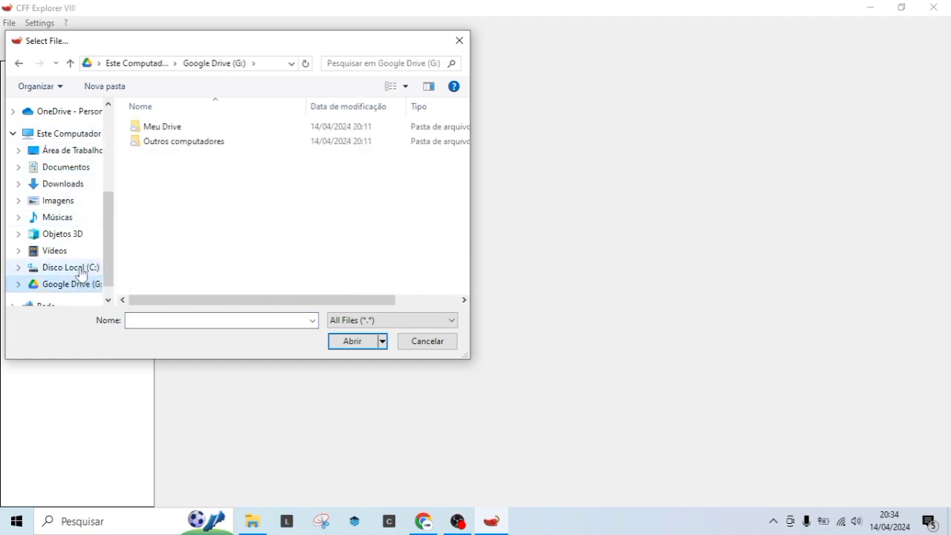
- Look for an executable on Disco Local (C:) in Arquivos de Programas, checking the System folder inside Common Files
{"action": "left_click", "coordinate": [80, 269]}
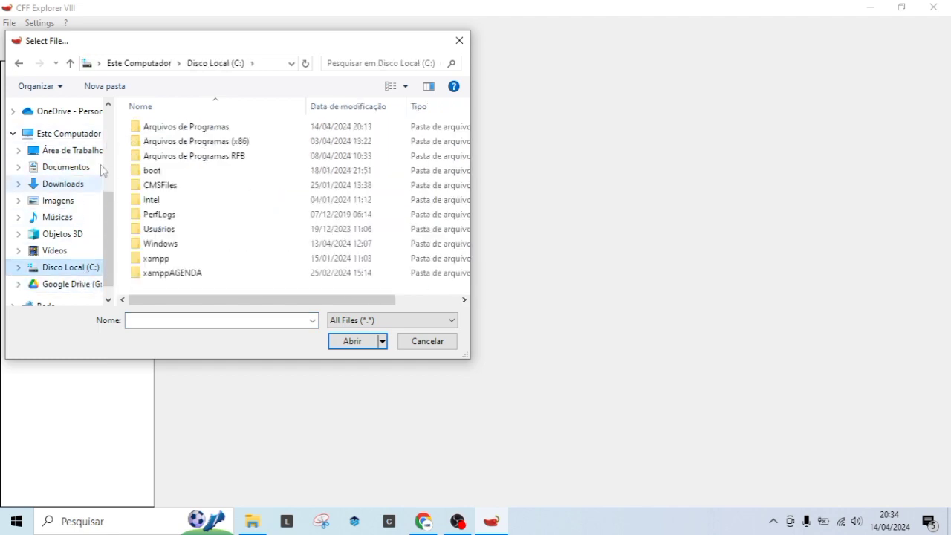
{"action": "double_click", "coordinate": [192, 128]}
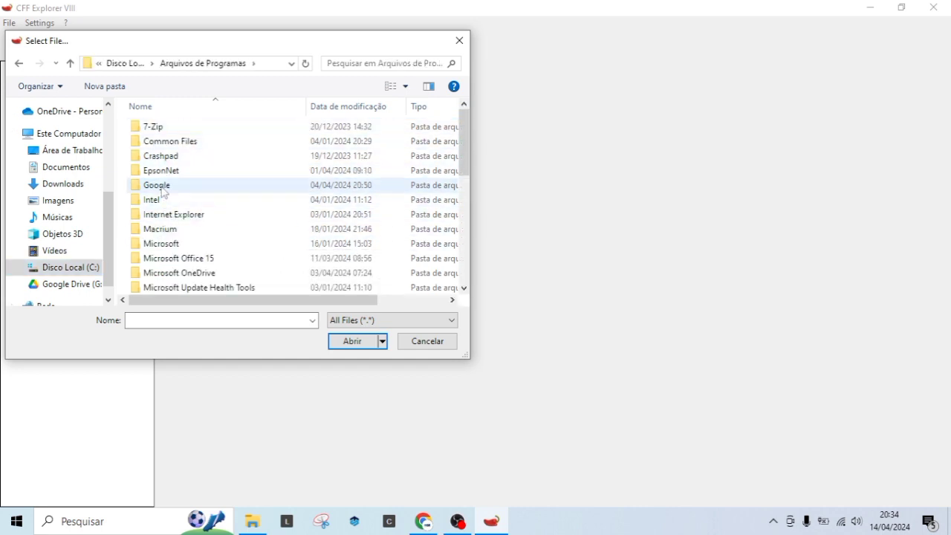
{"action": "double_click", "coordinate": [169, 142]}
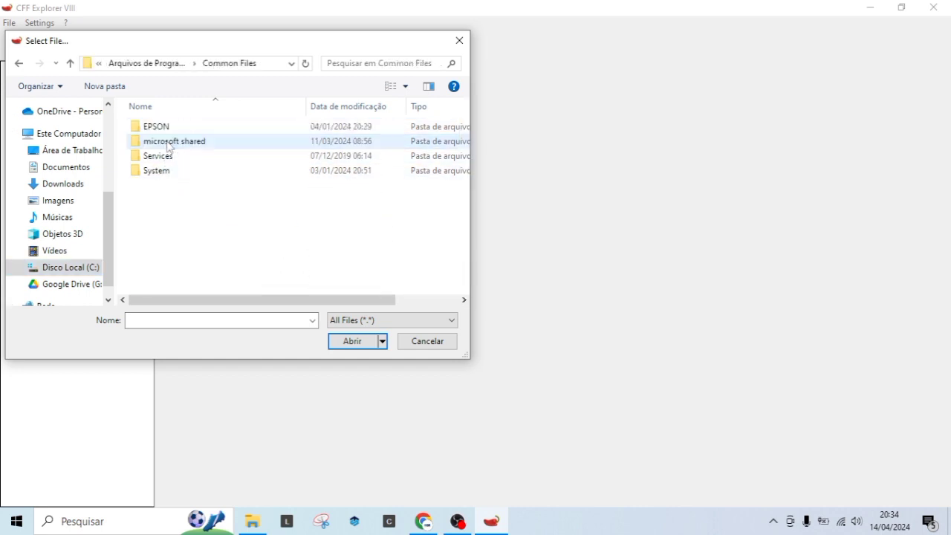
{"action": "left_click", "coordinate": [157, 173]}
{"action": "double_click", "coordinate": [157, 172]}
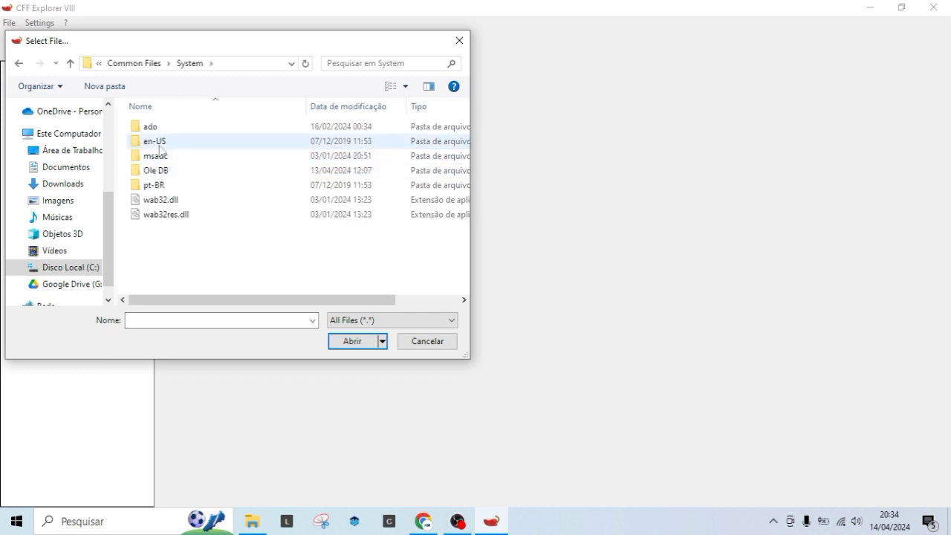
{"action": "left_click", "coordinate": [70, 64]}
{"action": "left_click", "coordinate": [70, 64]}
- Open chrome.exe from the Google > Chrome > Application folder in Arquivos de Programas
{"action": "left_click", "coordinate": [158, 187]}
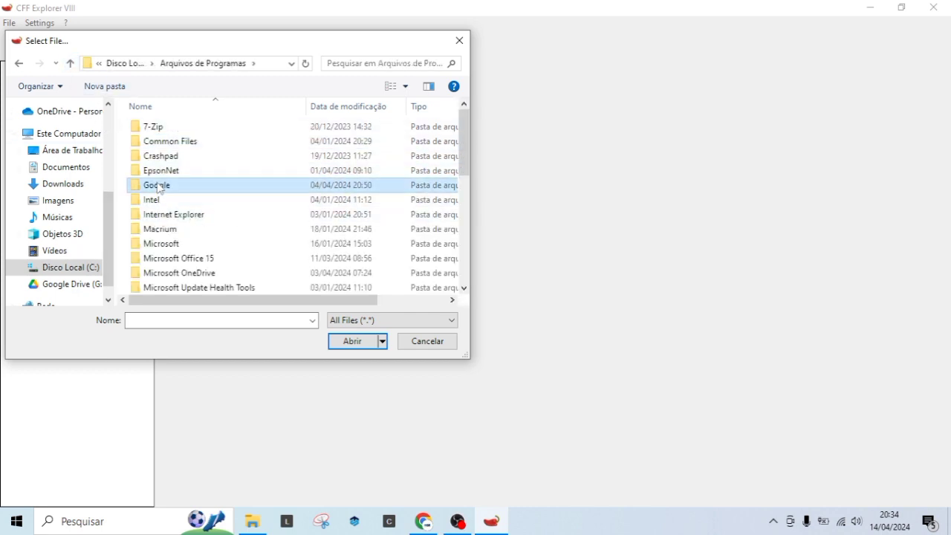
{"action": "double_click", "coordinate": [157, 187]}
{"action": "double_click", "coordinate": [156, 128]}
{"action": "left_click", "coordinate": [149, 138]}
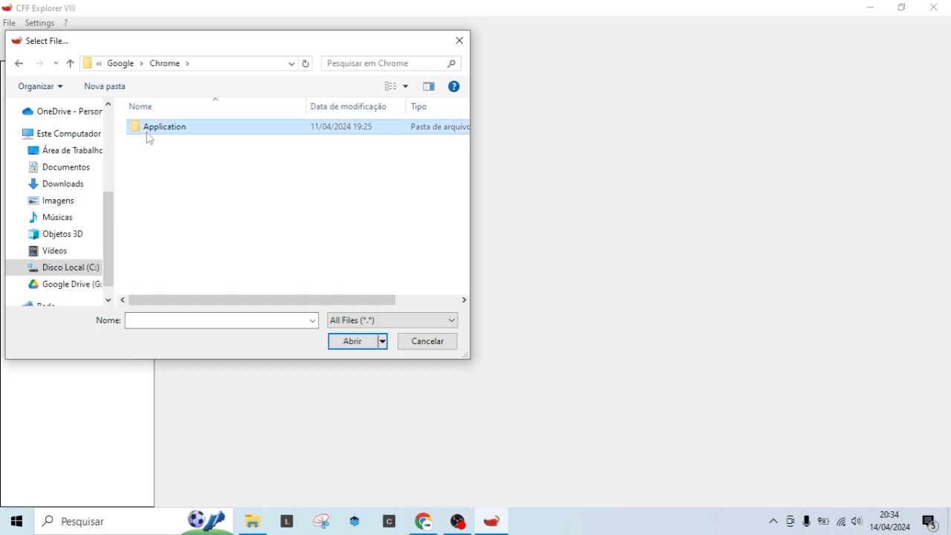
{"action": "double_click", "coordinate": [148, 132]}
{"action": "left_click", "coordinate": [157, 156]}
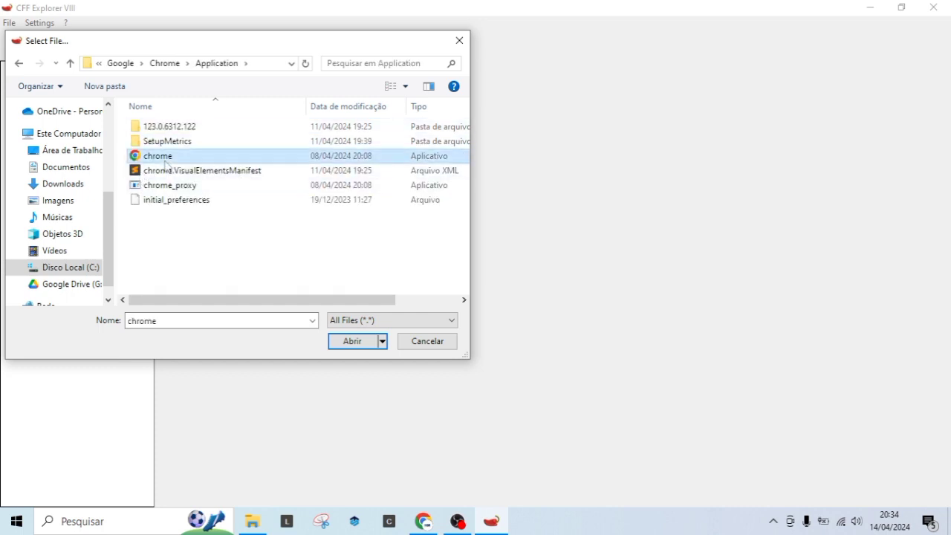
{"action": "left_click", "coordinate": [367, 347]}
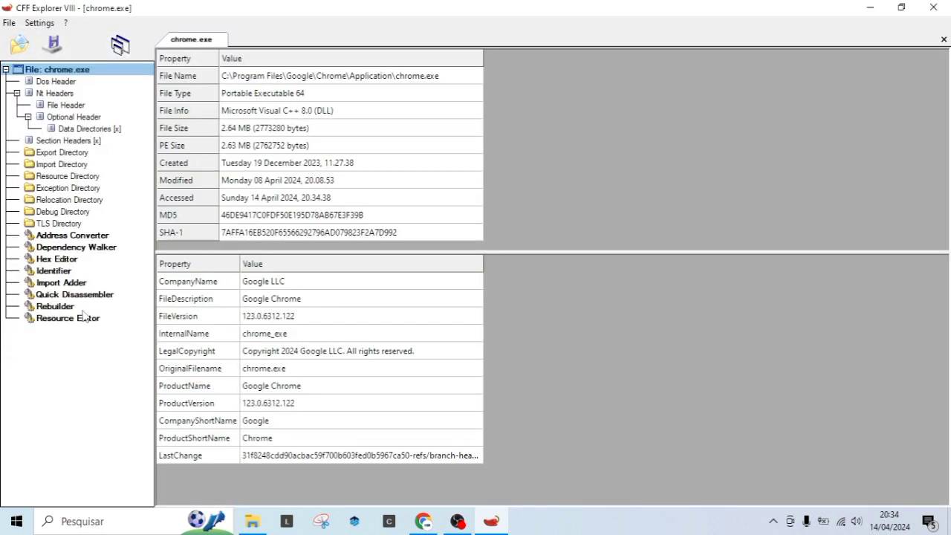
- Show chrome.exe's resources in the Resource Editor and check the entries under Version Info
{"action": "left_click", "coordinate": [84, 317]}
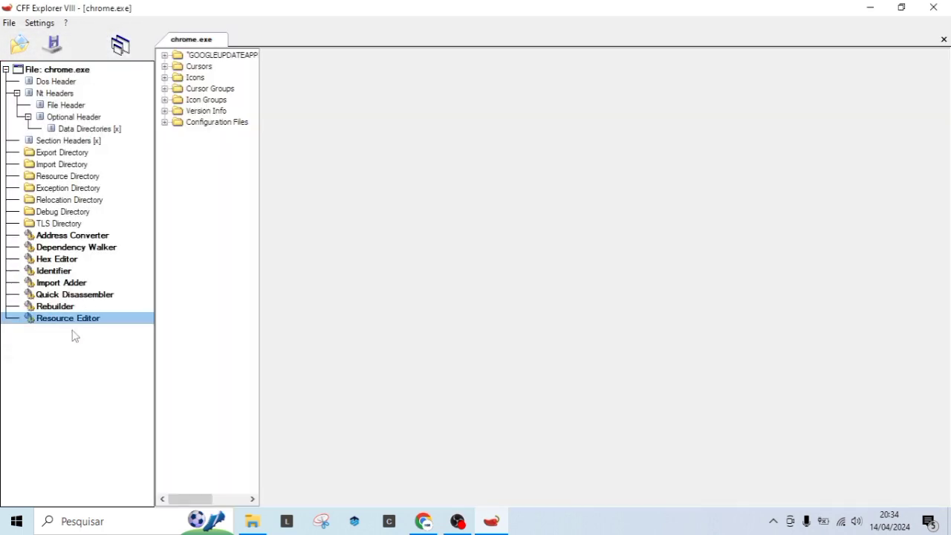
{"action": "left_click", "coordinate": [165, 110]}
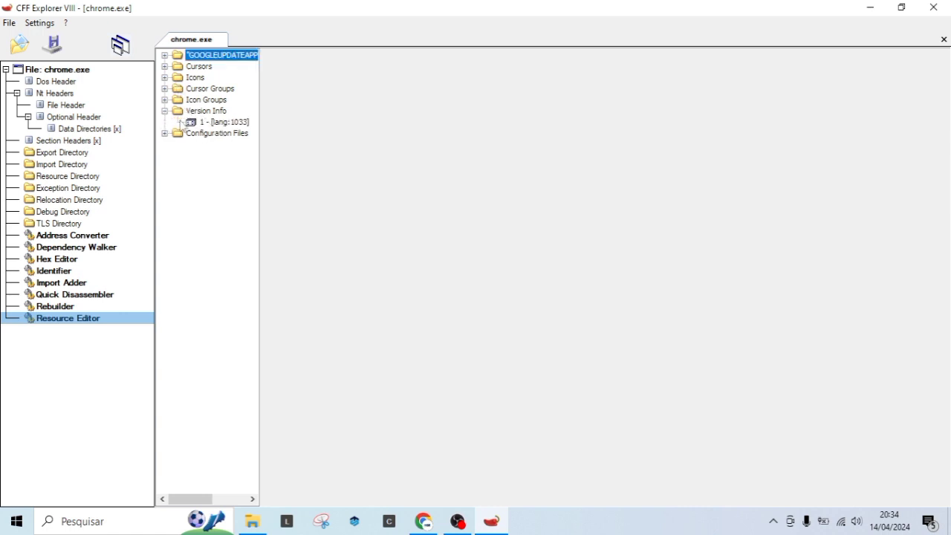
{"action": "left_click", "coordinate": [164, 110]}
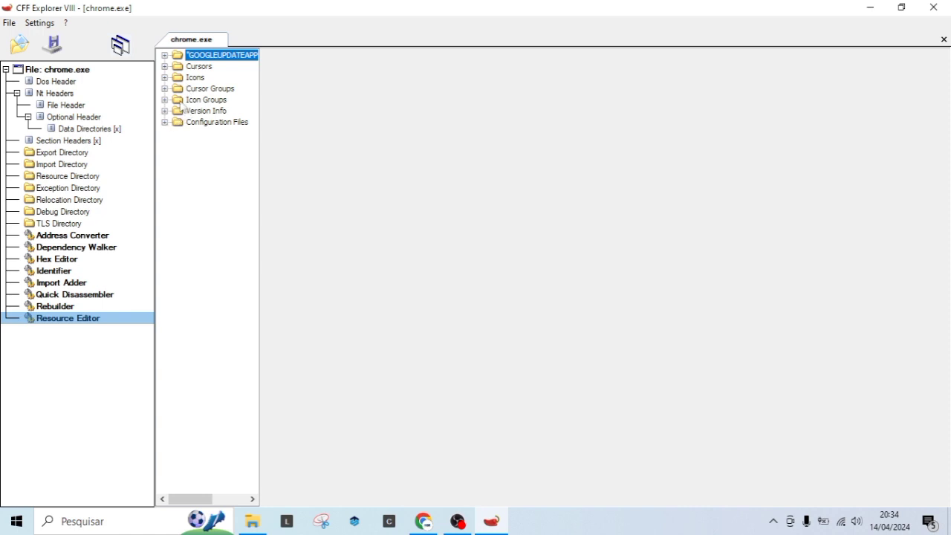
- Preview the first eight entries of the Icons resources, then collapse the folder
{"action": "left_click", "coordinate": [165, 77]}
{"action": "left_click", "coordinate": [208, 67]}
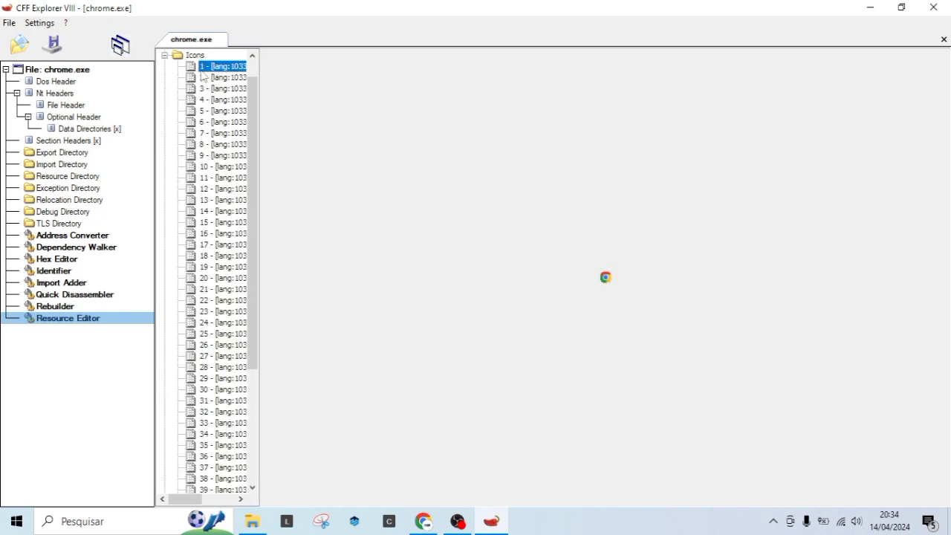
{"action": "left_click", "coordinate": [226, 77]}
{"action": "left_click", "coordinate": [215, 100]}
{"action": "left_click", "coordinate": [222, 121]}
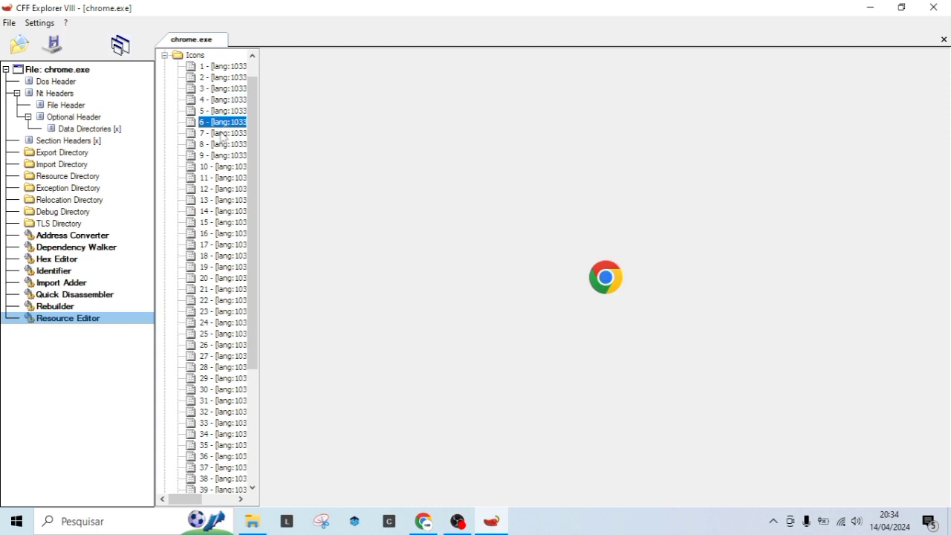
{"action": "left_click", "coordinate": [223, 89]}
{"action": "left_click", "coordinate": [224, 110]}
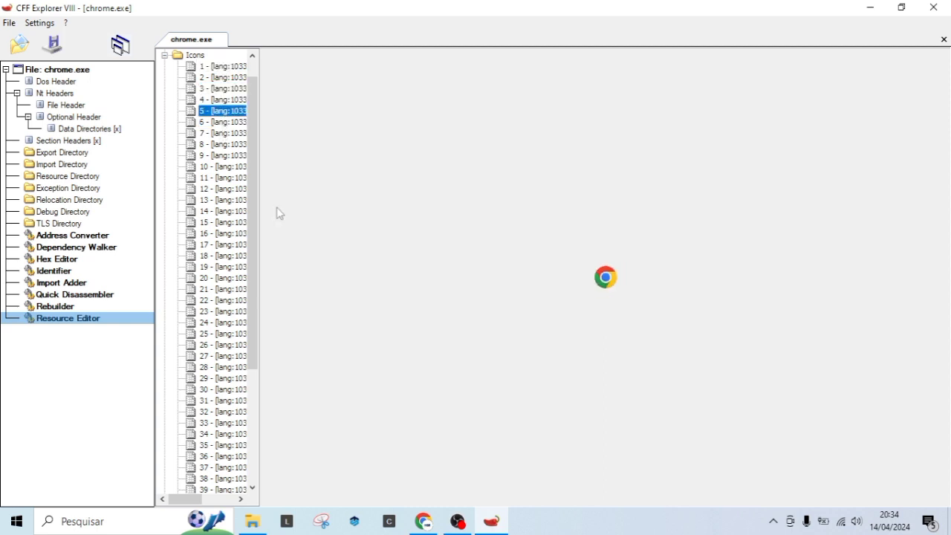
{"action": "key", "text": "Down"}
{"action": "key", "text": "Down"}
{"action": "key", "text": "Down"}
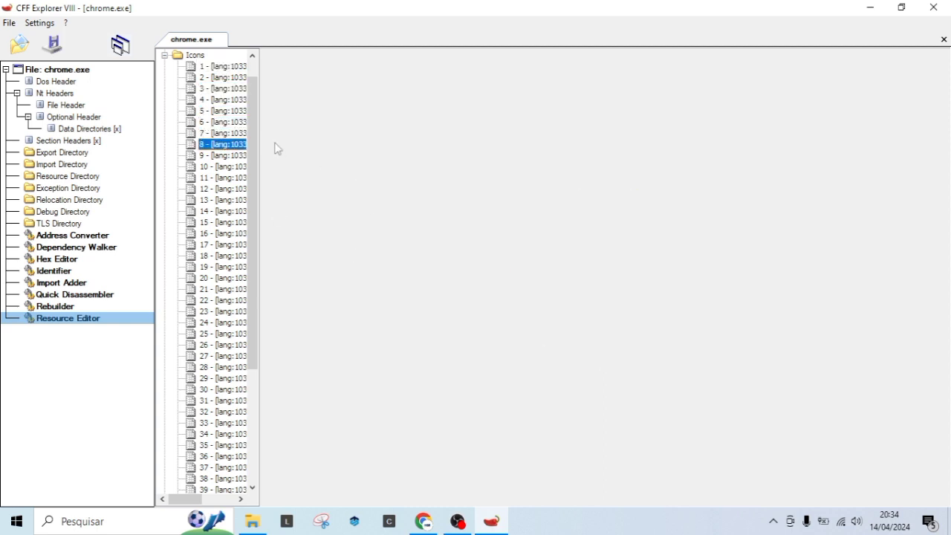
{"action": "left_click", "coordinate": [215, 111]}
{"action": "key", "text": "Down"}
{"action": "key", "text": "Down"}
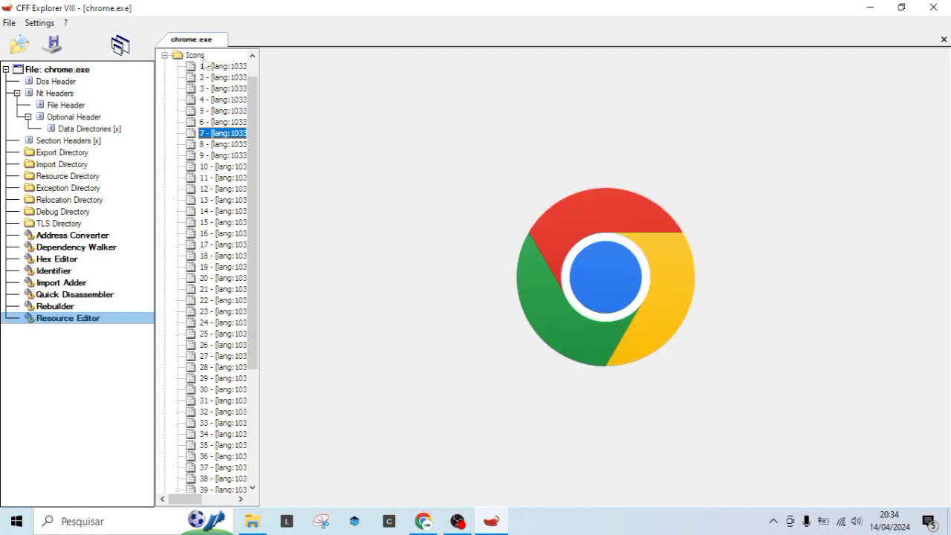
{"action": "left_click", "coordinate": [165, 56]}
- Examine the data of the entry in the GOOGLEUPDATEAPPLICATIONCOMMANDS resource folder
{"action": "left_click", "coordinate": [189, 57]}
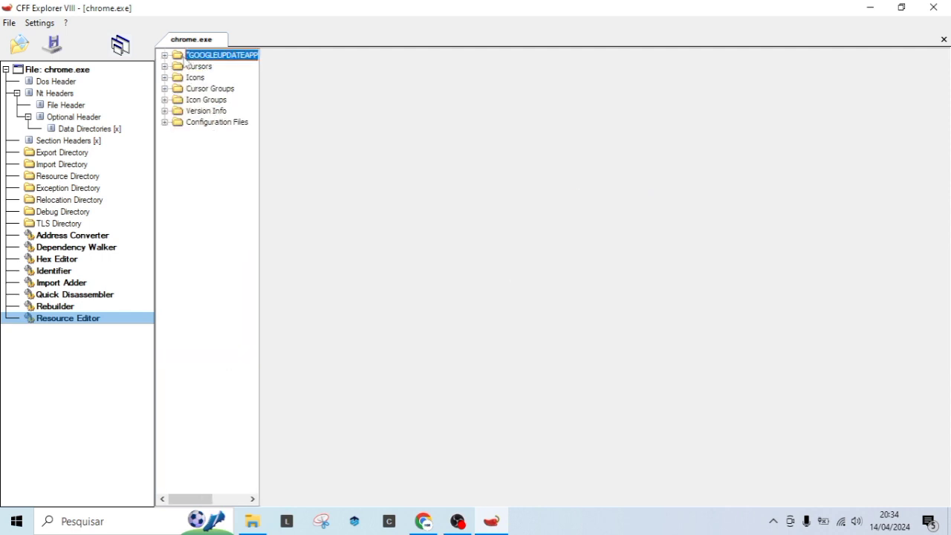
{"action": "left_click", "coordinate": [165, 55]}
{"action": "left_click", "coordinate": [199, 67]}
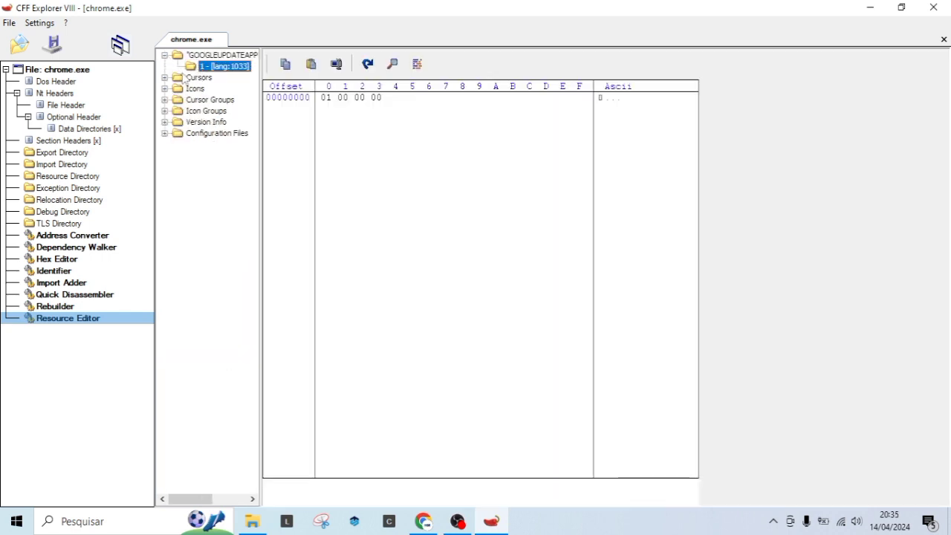
- Preview several entries of the Cursors resources and collapse the folder
{"action": "left_click", "coordinate": [165, 78]}
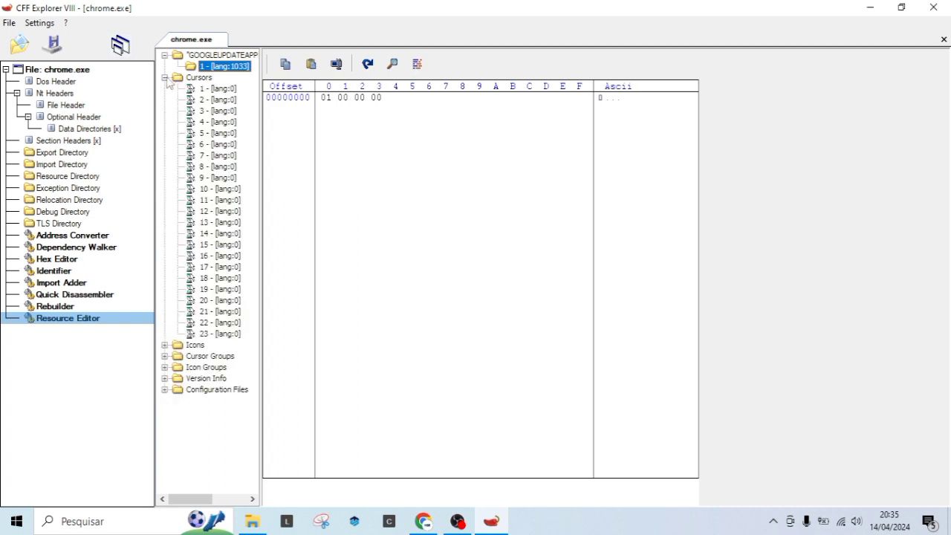
{"action": "left_click", "coordinate": [199, 89]}
{"action": "key", "text": "Down"}
{"action": "key", "text": "Down"}
{"action": "key", "text": "Down"}
{"action": "key", "text": "Down"}
{"action": "key", "text": "Down"}
{"action": "key", "text": "Down"}
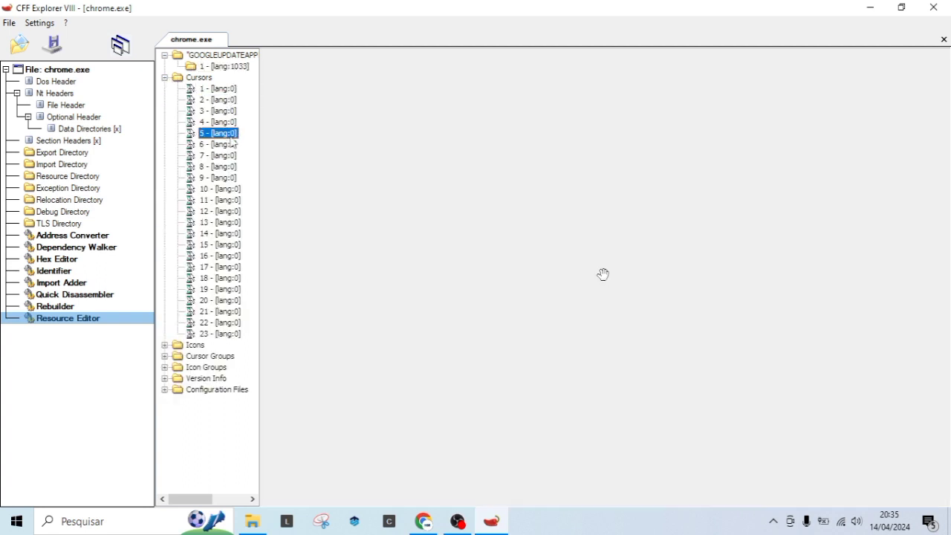
{"action": "left_click", "coordinate": [239, 212]}
{"action": "left_click", "coordinate": [165, 78]}
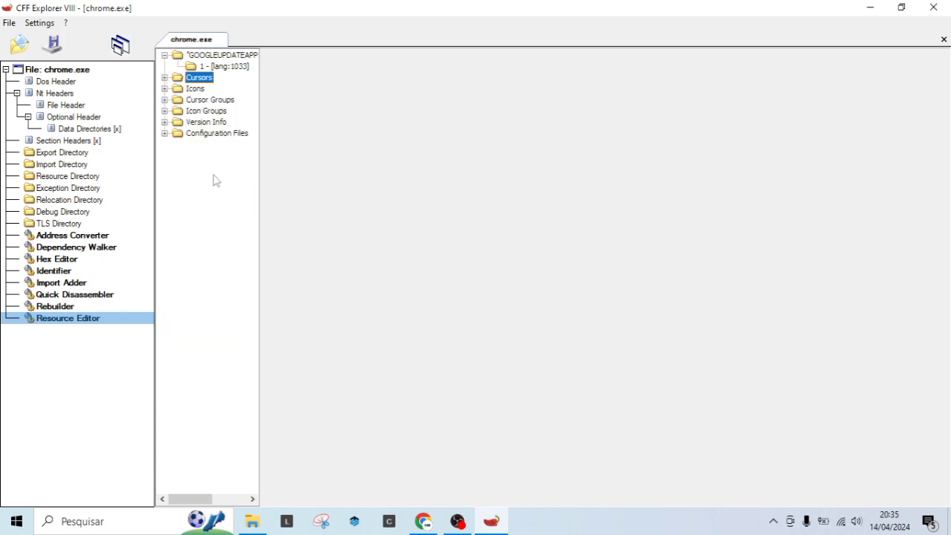
- Check the Cursor Groups entries and examine the XML manifest under Configuration Files
{"action": "left_click", "coordinate": [165, 99]}
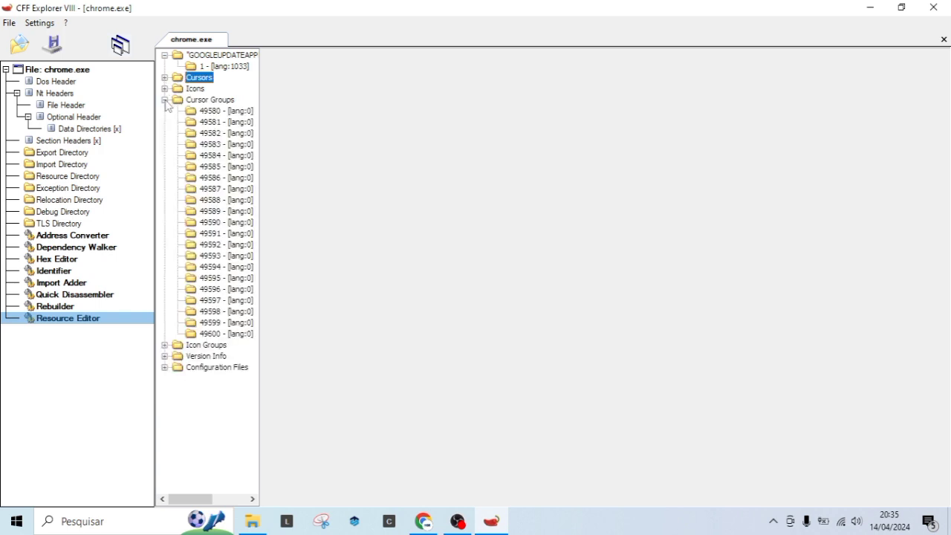
{"action": "left_click", "coordinate": [165, 100]}
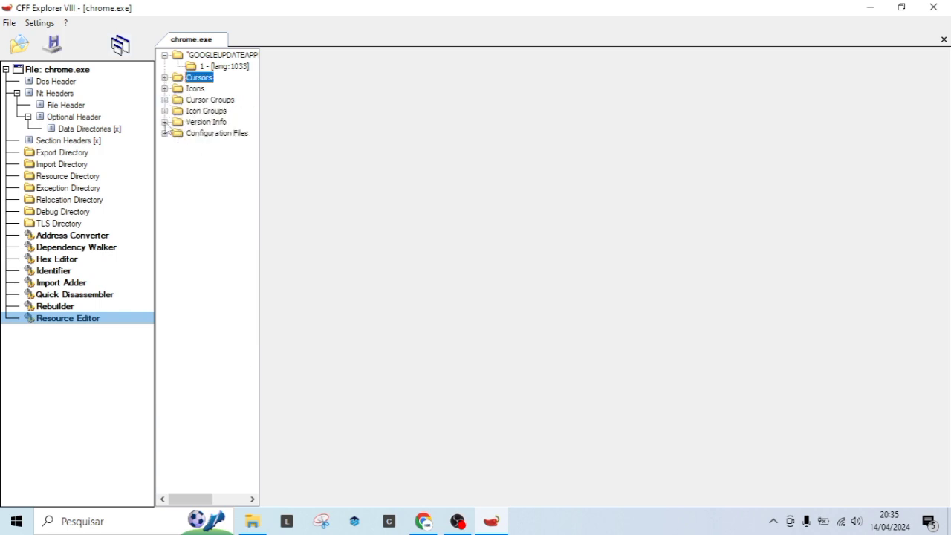
{"action": "left_click", "coordinate": [166, 134]}
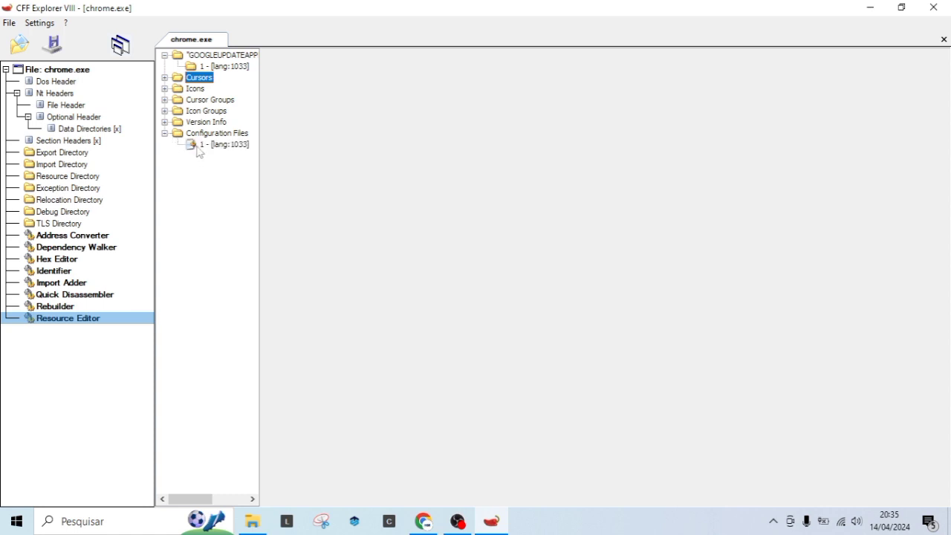
{"action": "left_click", "coordinate": [198, 148]}
{"action": "left_click", "coordinate": [462, 98]}
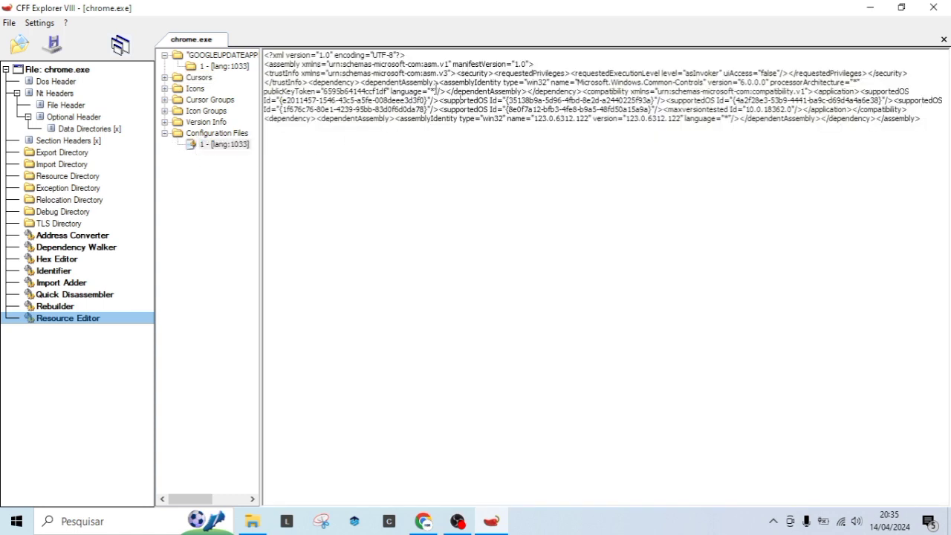
- Review the tool pages for chrome.exe from the Rebuilder and Quick Disassembler through the Hex Editor, Dependency Walker and Address Converter
{"action": "left_click", "coordinate": [46, 308]}
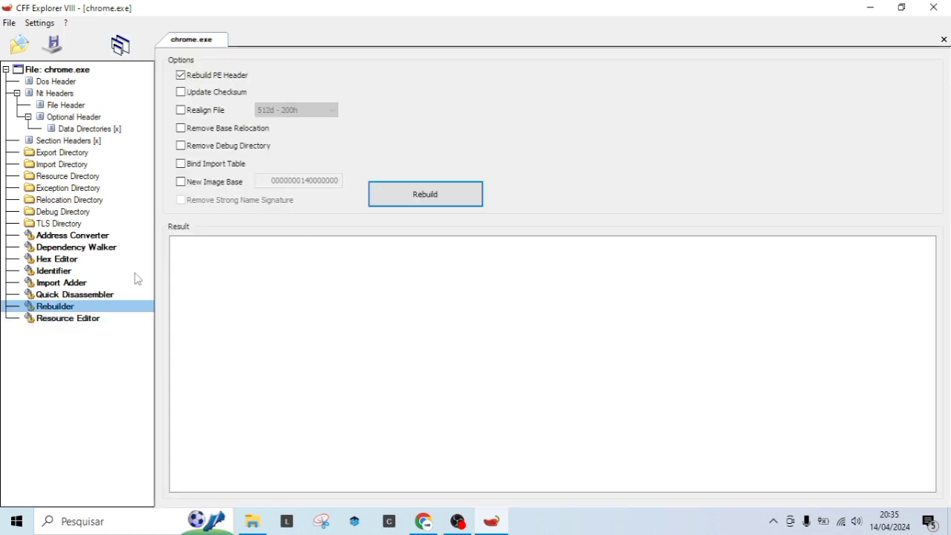
{"action": "left_click", "coordinate": [50, 294]}
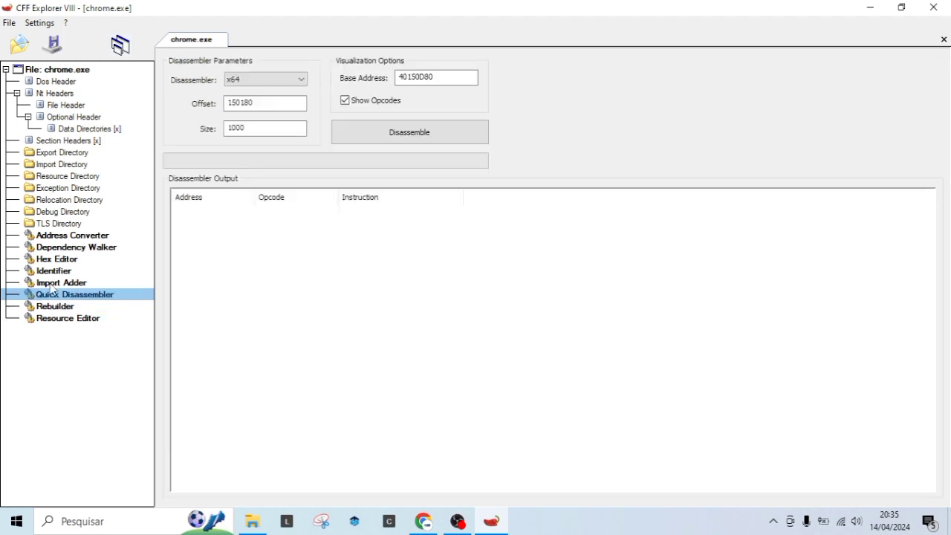
{"action": "left_click", "coordinate": [54, 284]}
{"action": "left_click", "coordinate": [56, 272]}
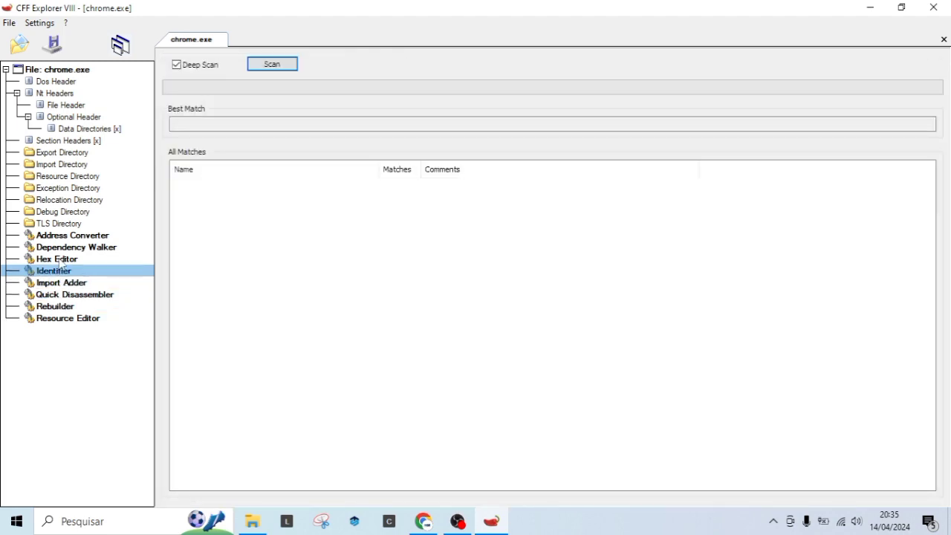
{"action": "left_click", "coordinate": [55, 260]}
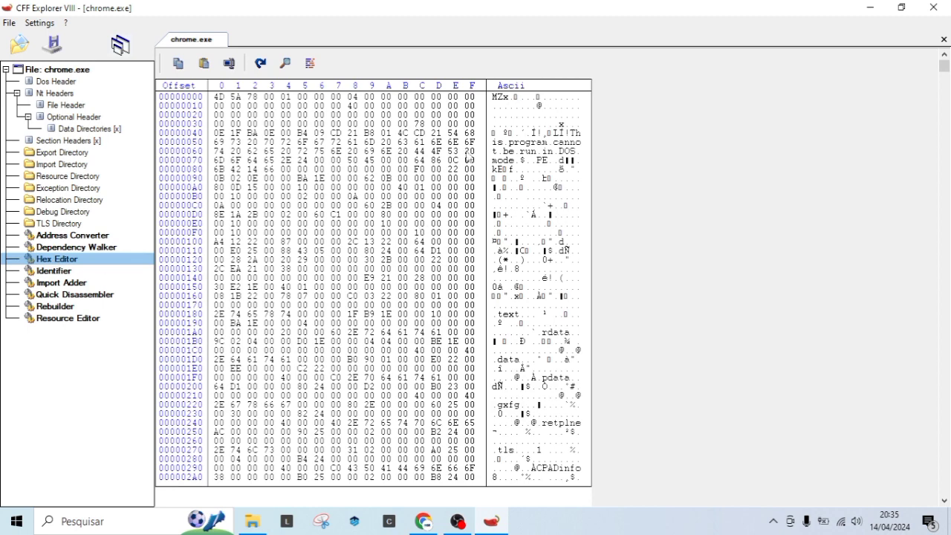
{"action": "left_click", "coordinate": [75, 252]}
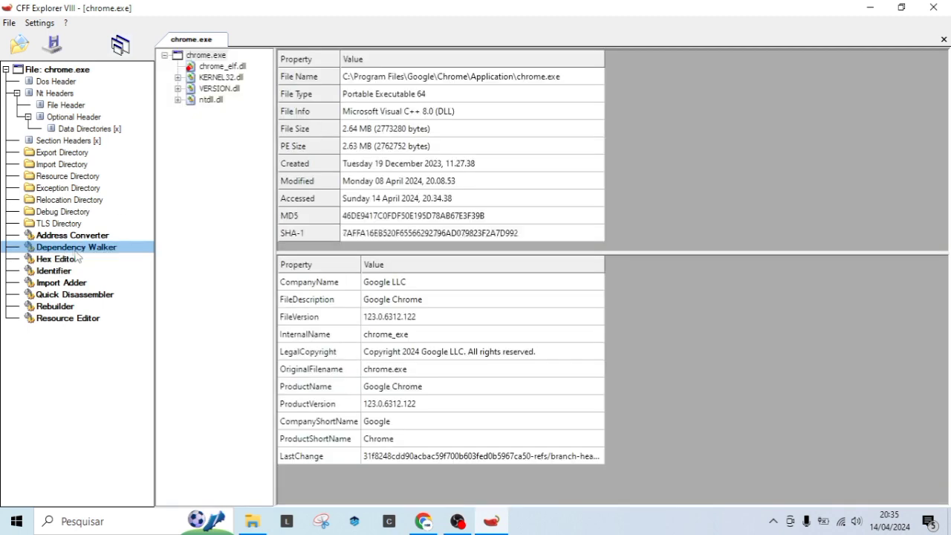
{"action": "left_click", "coordinate": [77, 237]}
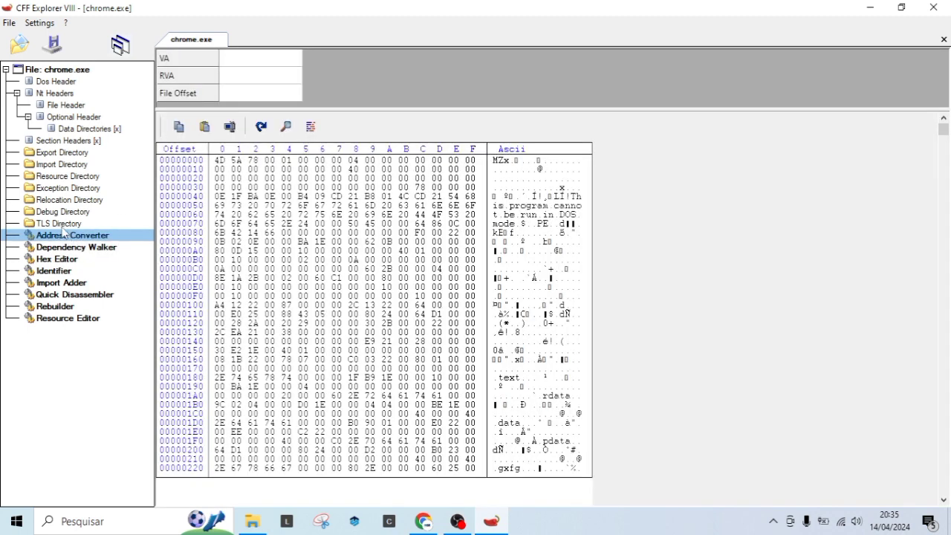
- Examine chrome.exe's TLS, Debug, Relocation, Resource, Import and Export directories and the hex data of its Section Headers
{"action": "left_click", "coordinate": [61, 224]}
{"action": "left_click", "coordinate": [56, 213]}
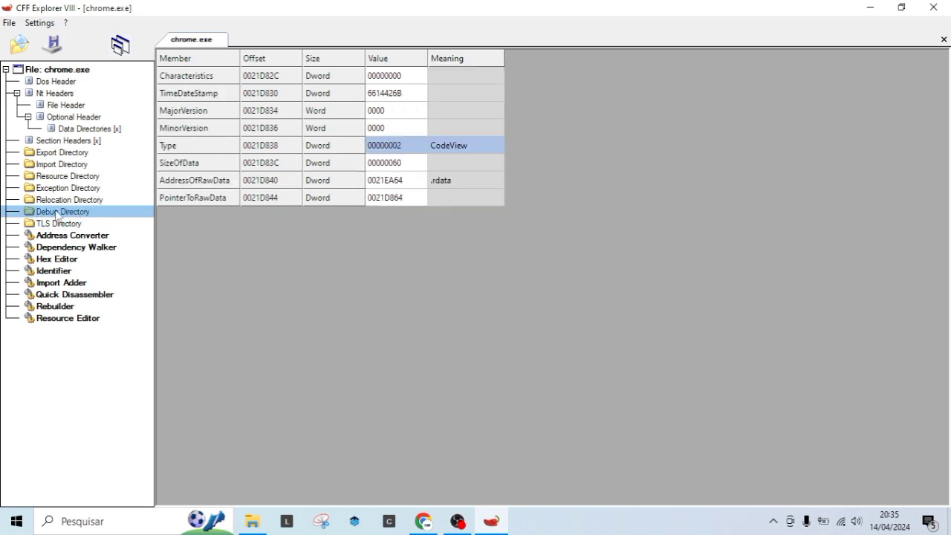
{"action": "left_click", "coordinate": [66, 200]}
{"action": "left_click", "coordinate": [61, 176]}
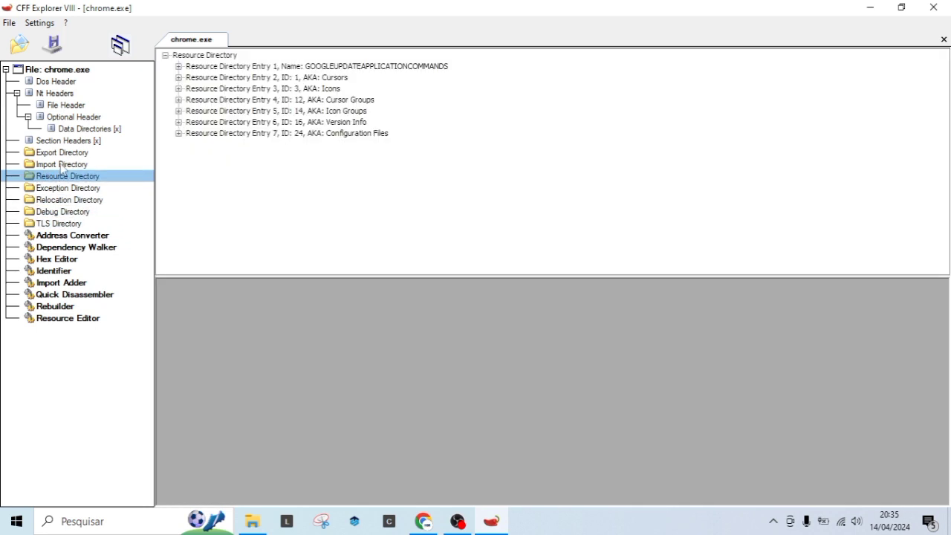
{"action": "left_click", "coordinate": [63, 165]}
{"action": "left_click", "coordinate": [53, 153]}
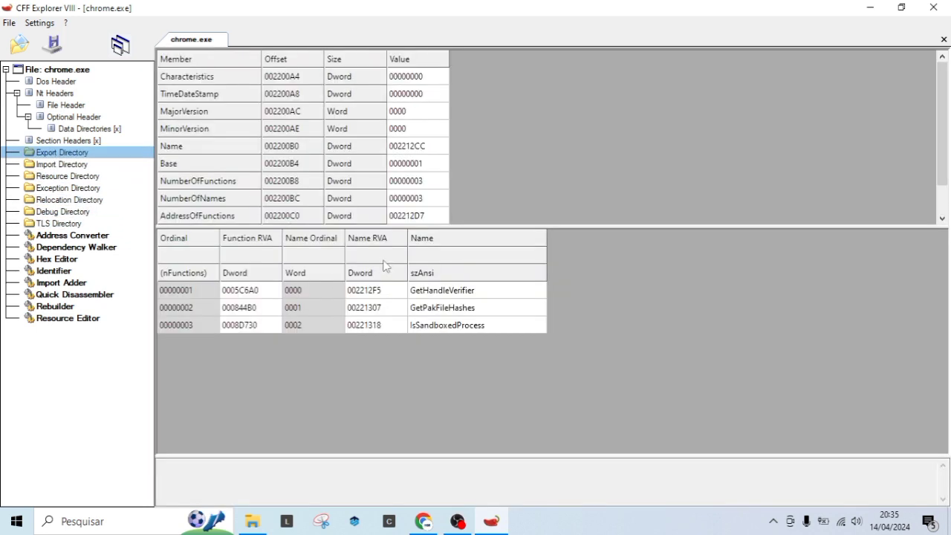
{"action": "left_click", "coordinate": [73, 141]}
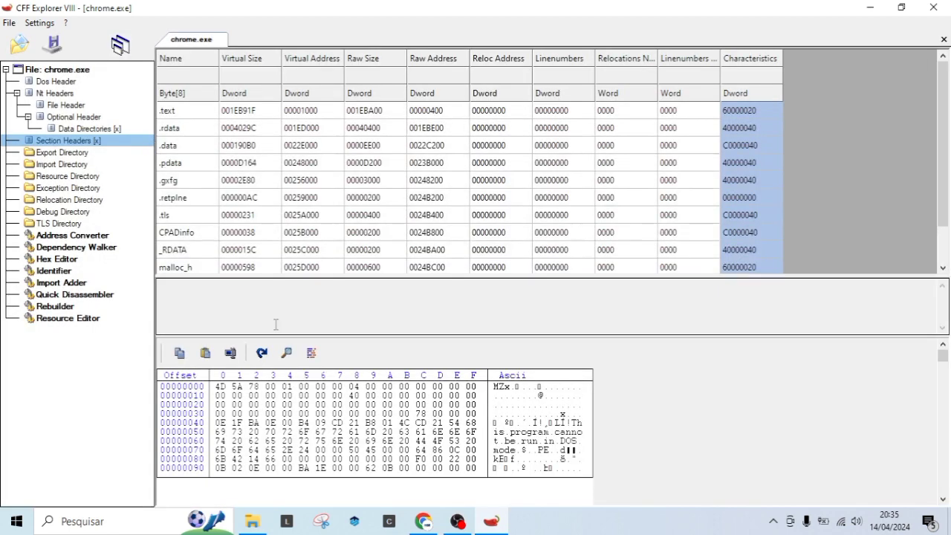
{"action": "scroll", "coordinate": [557, 455], "scroll_direction": "down", "scroll_amount": 15}
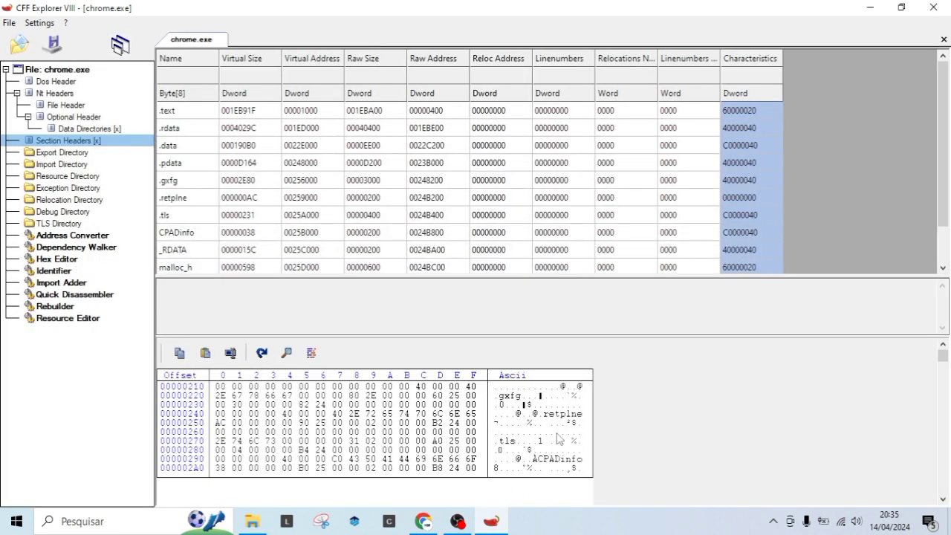